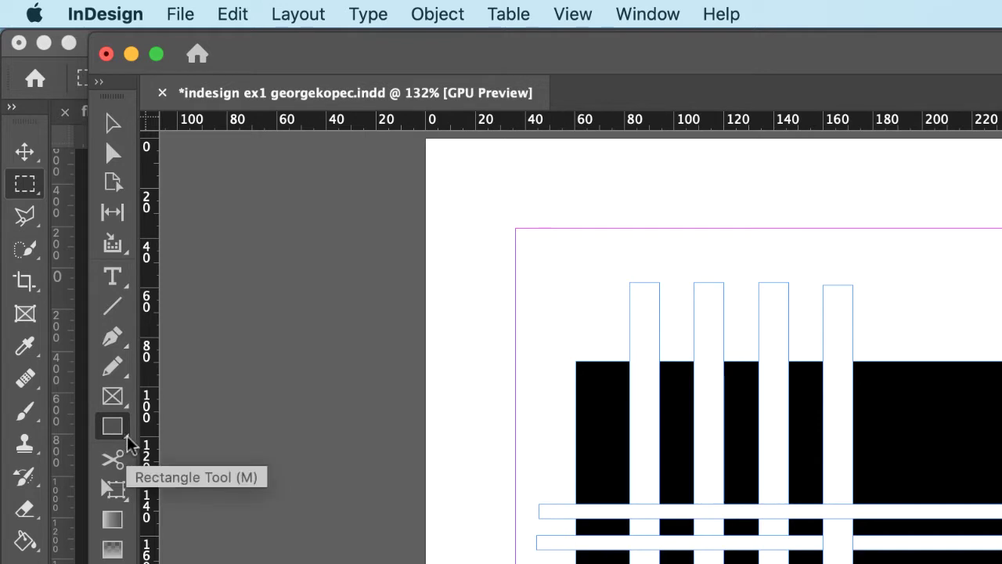
# - Draw a perfect circle outline with the Ellipse Tool to the right of the tall black bar
pyautogui.click(128, 445)
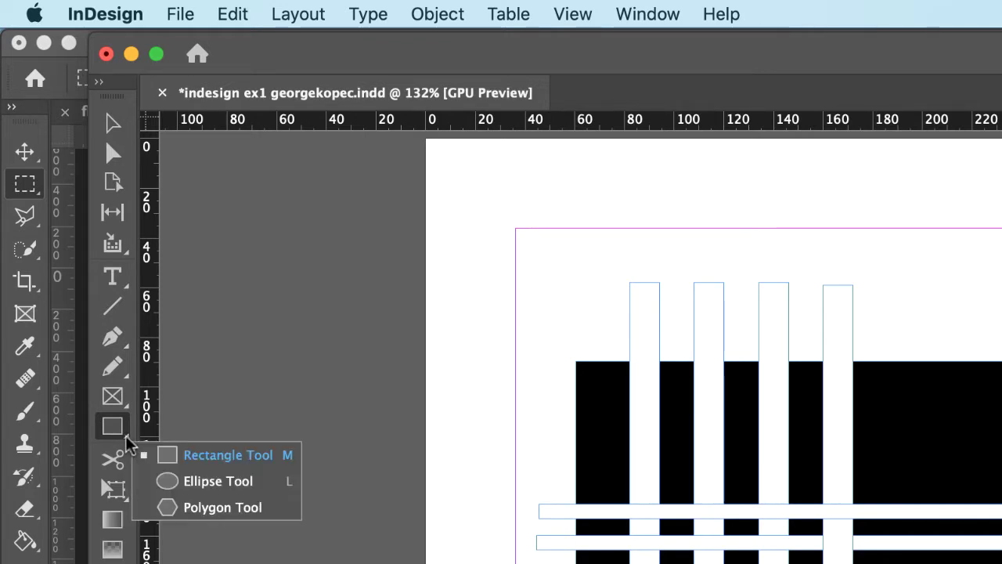
pyautogui.click(217, 484)
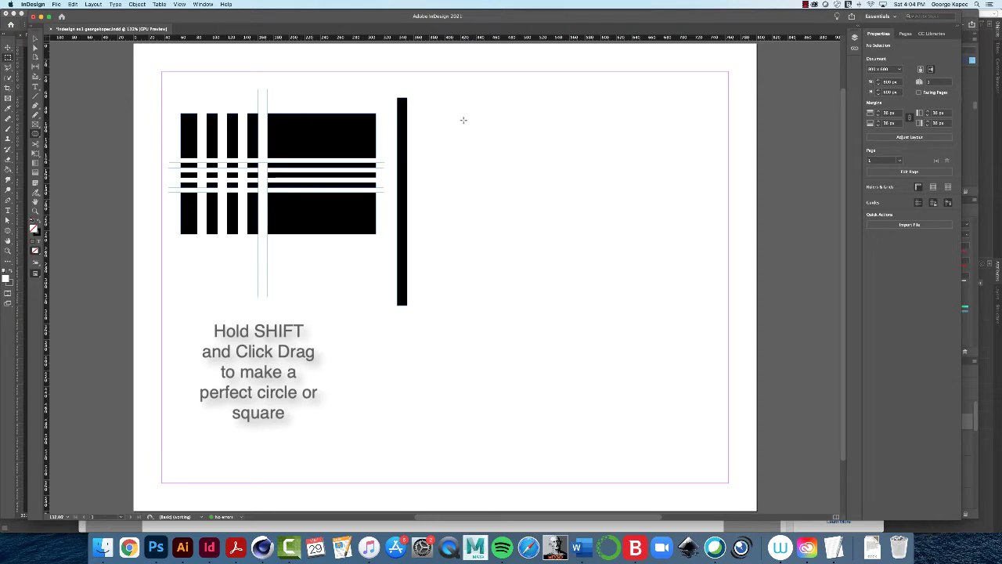
pyautogui.moveTo(463, 115); pyautogui.dragTo(644, 342)
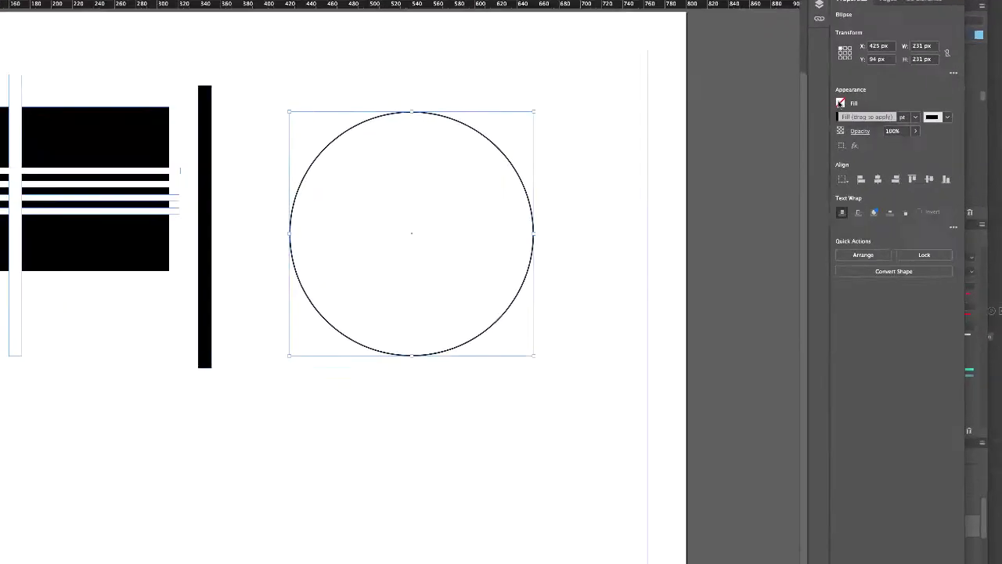
# - Give the circle a [Black] fill and a 0 pt stroke weight, then deselect it
pyautogui.click(870, 110)
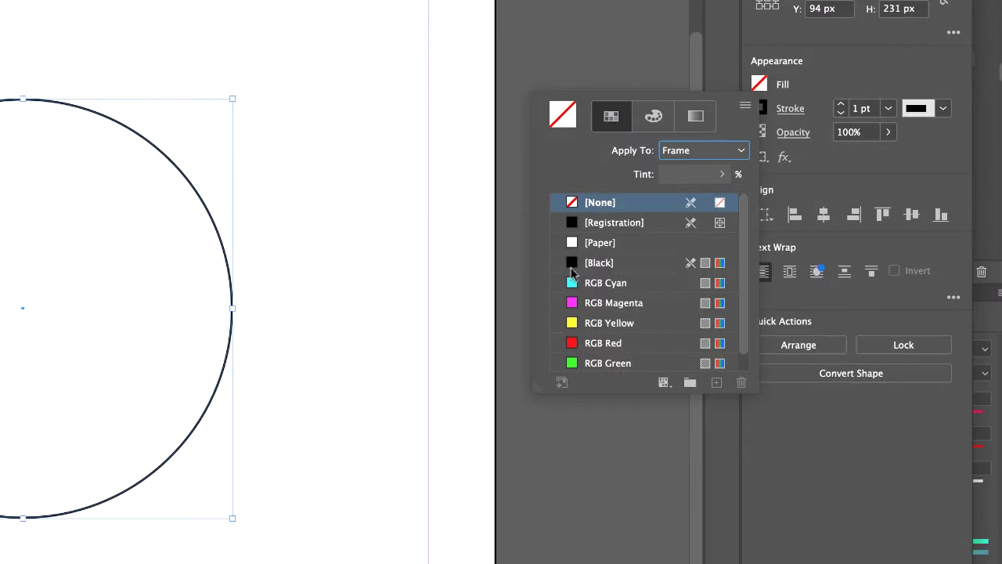
pyautogui.click(574, 266)
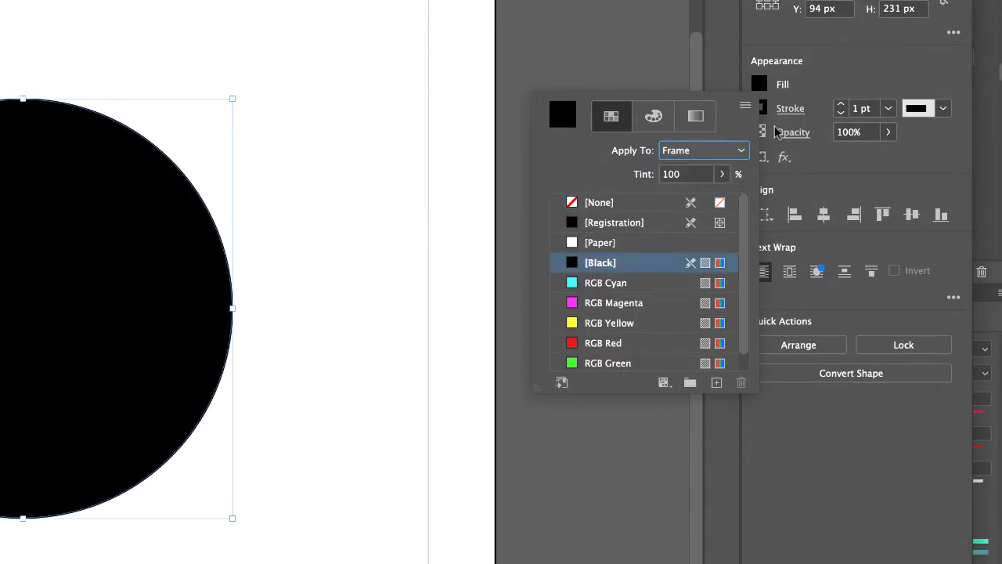
pyautogui.click(888, 108)
pyautogui.click(887, 108)
pyautogui.click(880, 129)
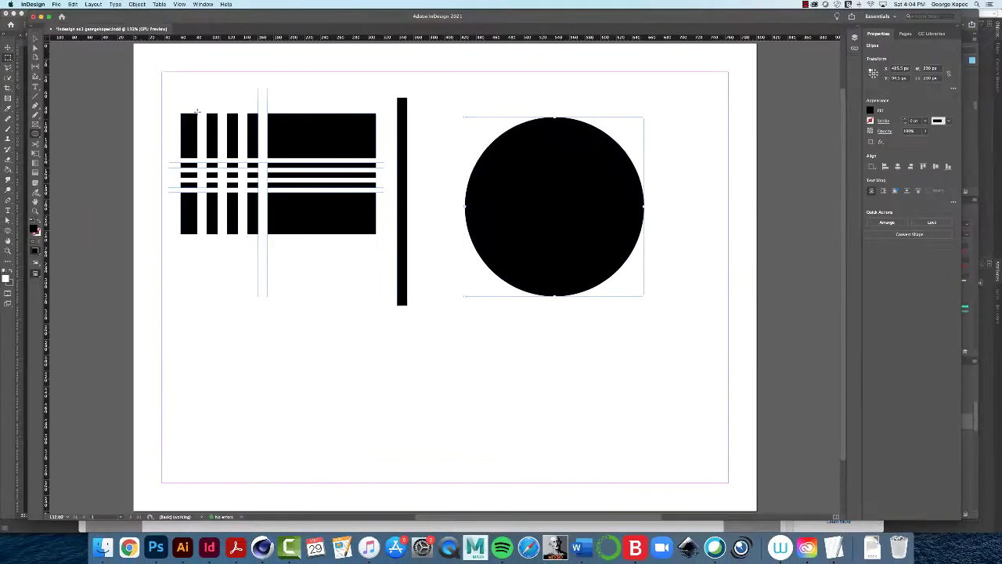
pyautogui.click(34, 39)
pyautogui.click(336, 94)
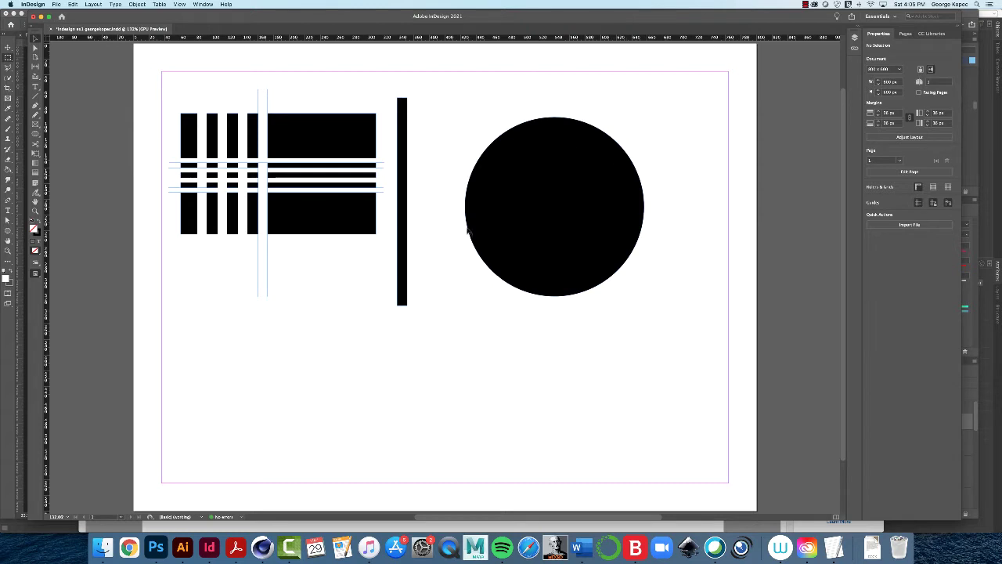
# - Select the black circle and Paste in Place a copy exactly over it
pyautogui.click(554, 234)
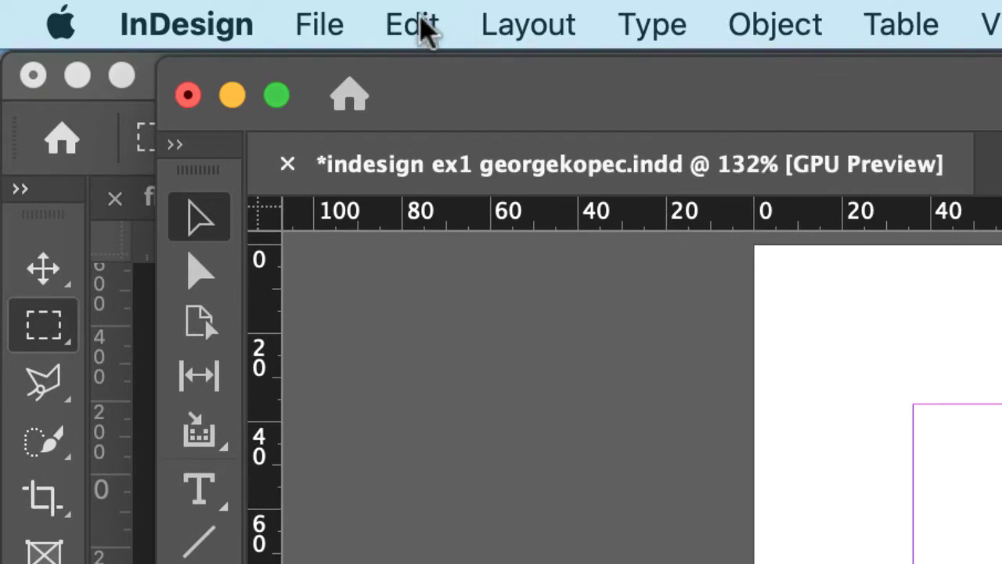
pyautogui.click(423, 27)
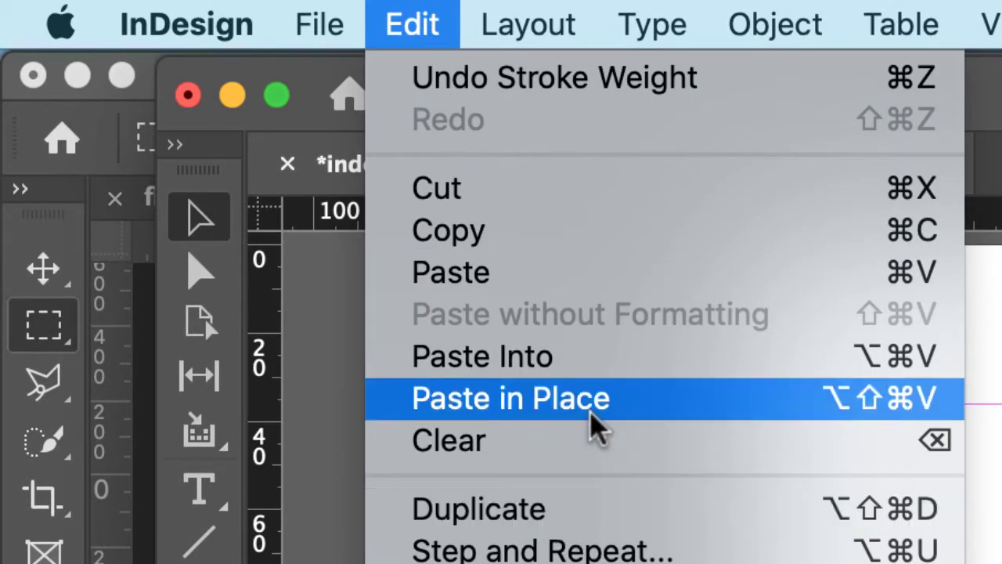
pyautogui.click(717, 411)
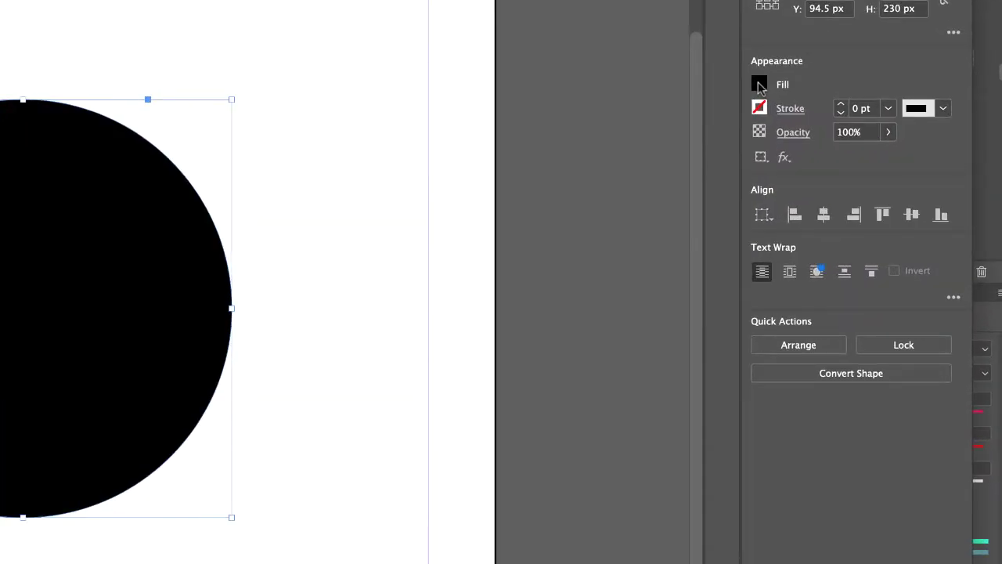
# - Fill the copied circle with white [Paper]
pyautogui.click(758, 84)
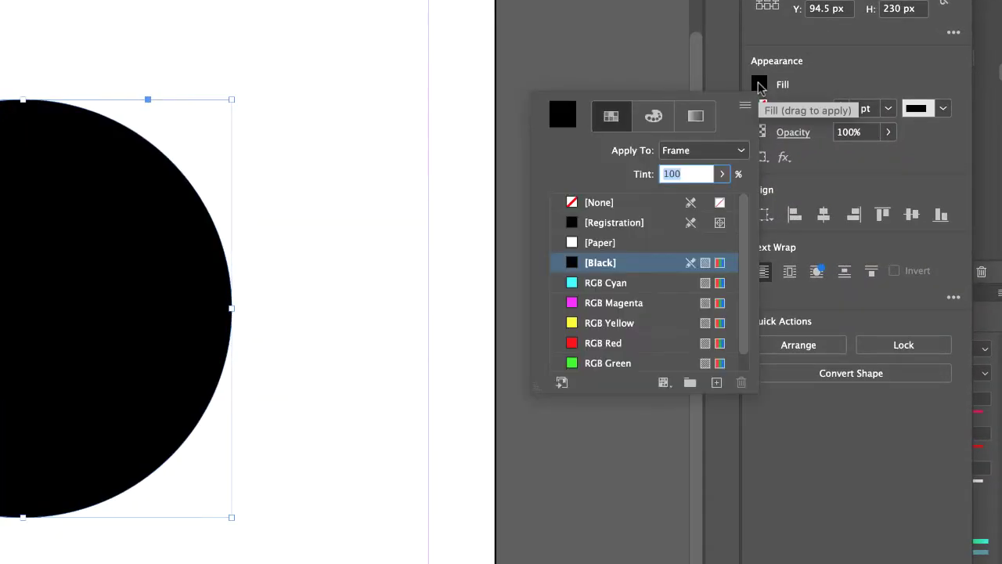
pyautogui.click(572, 244)
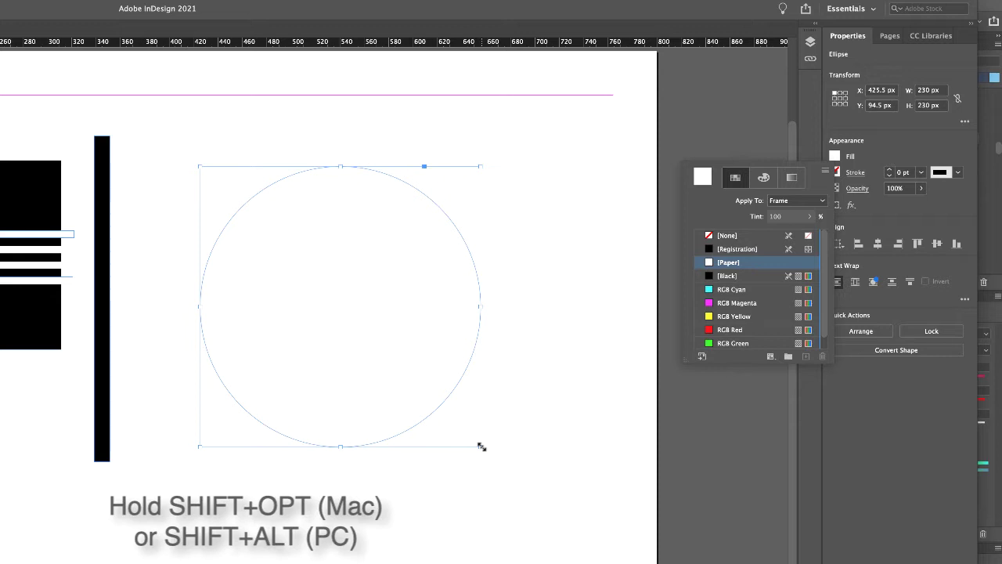
# - Scale the white circle around its centre to 181 × 181 px, leaving a thick black ring
pyautogui.press('Escape')
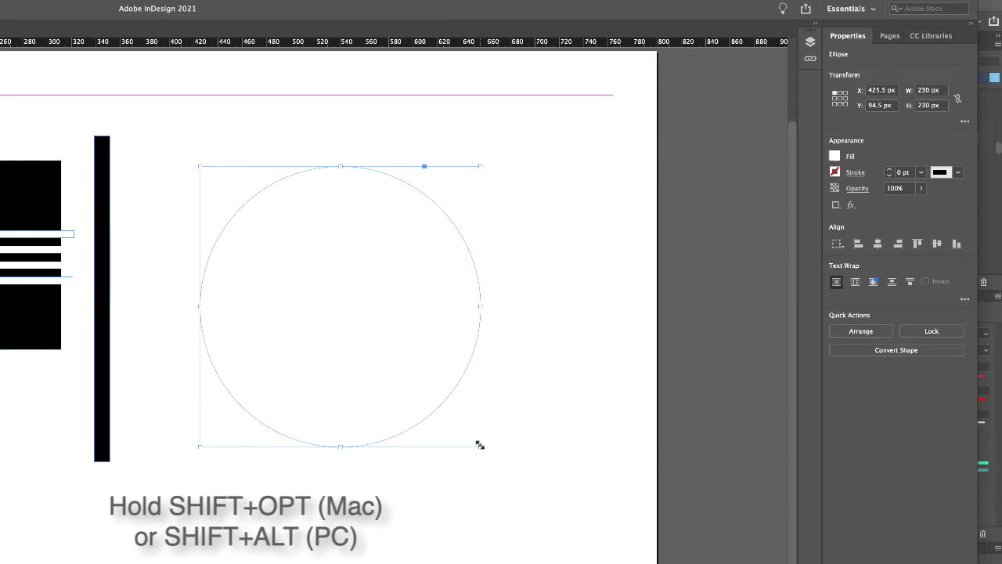
pyautogui.moveTo(481, 445); pyautogui.dragTo(459, 423)
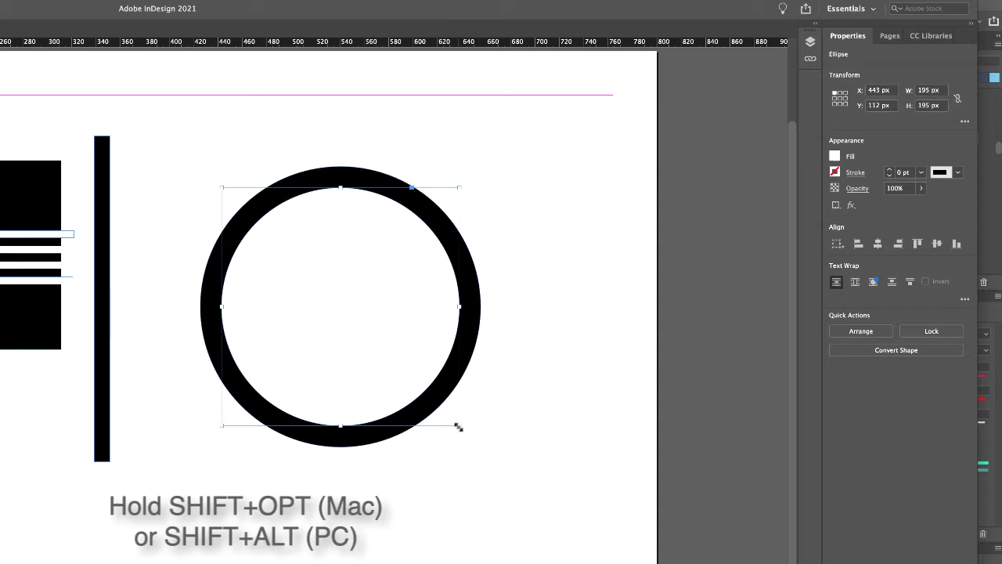
pyautogui.moveTo(459, 427)
pyautogui.mouseDown()
pyautogui.moveTo(443, 406)
pyautogui.moveTo(441, 415)
pyautogui.moveTo(432, 409)
pyautogui.moveTo(451, 419)
pyautogui.mouseUp()
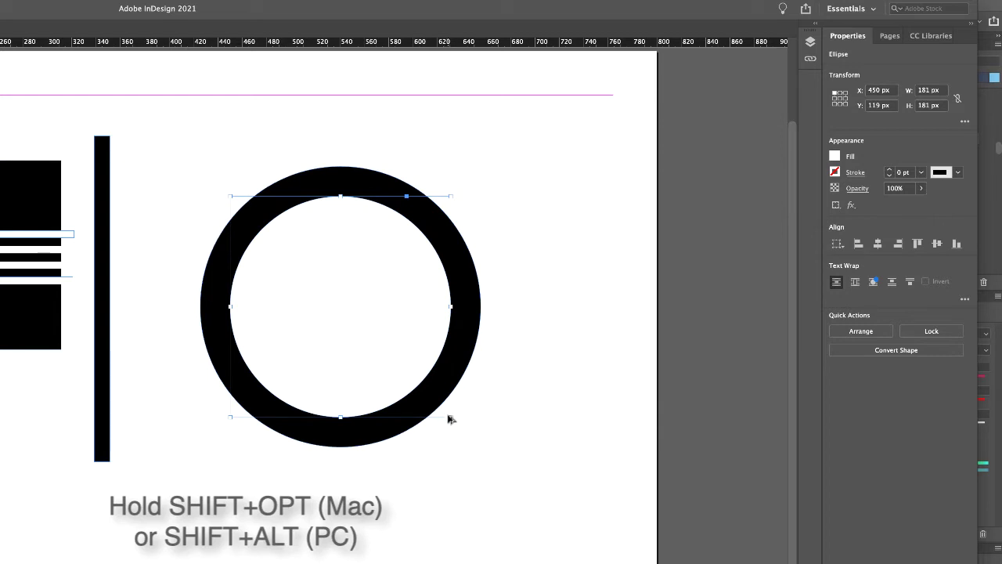
pyautogui.moveTo(449, 417); pyautogui.dragTo(460, 428)
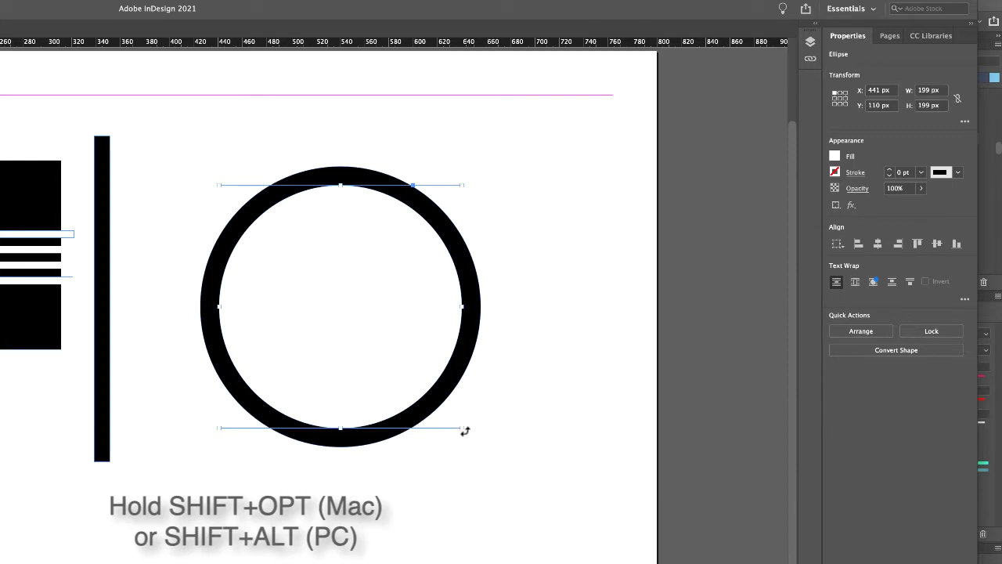
pyautogui.moveTo(460, 426)
pyautogui.mouseDown()
pyautogui.moveTo(434, 402)
pyautogui.moveTo(445, 416)
pyautogui.mouseUp()
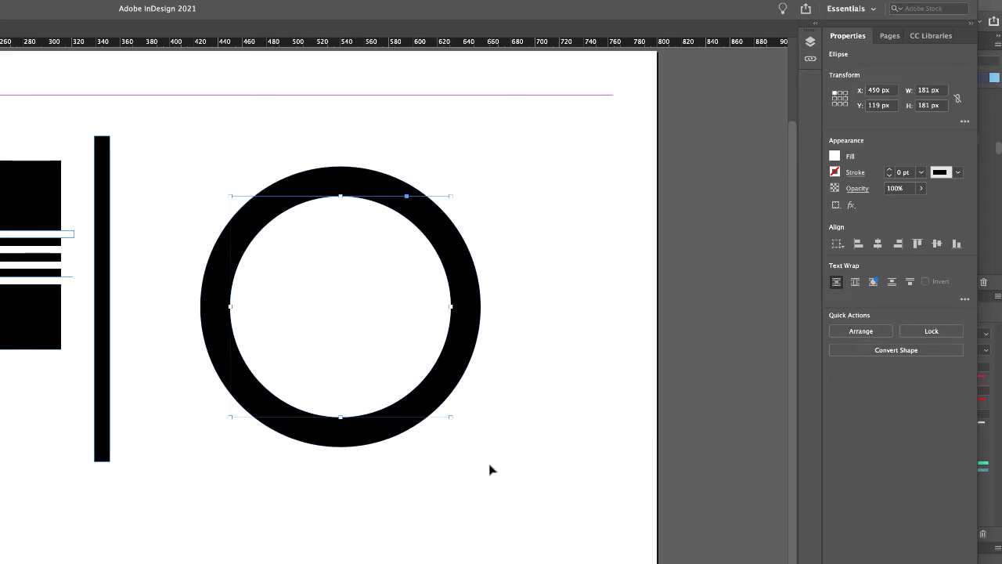
# - Move the tall black bar onto the ring so it runs vertically through its centre
pyautogui.click(468, 504)
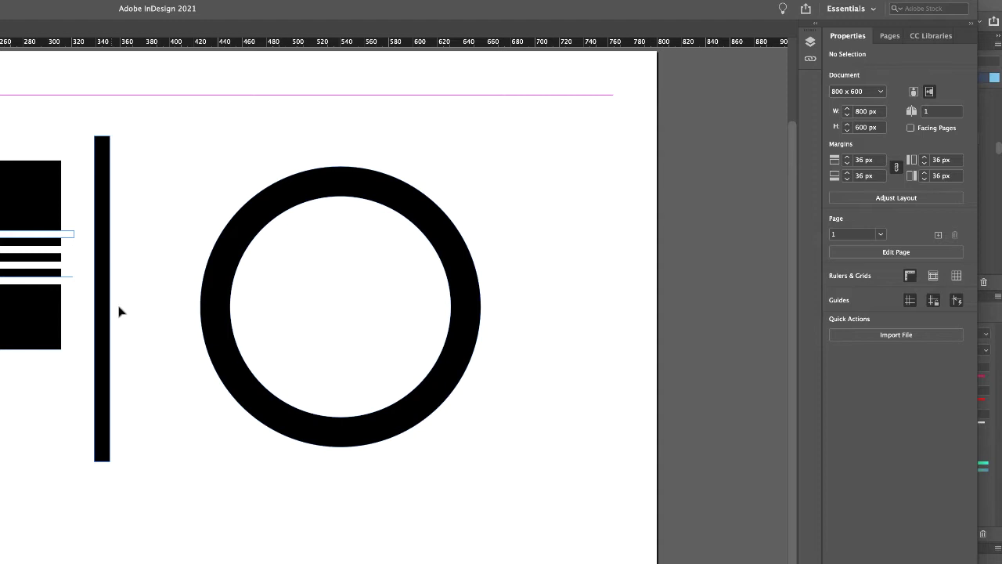
pyautogui.click(102, 335)
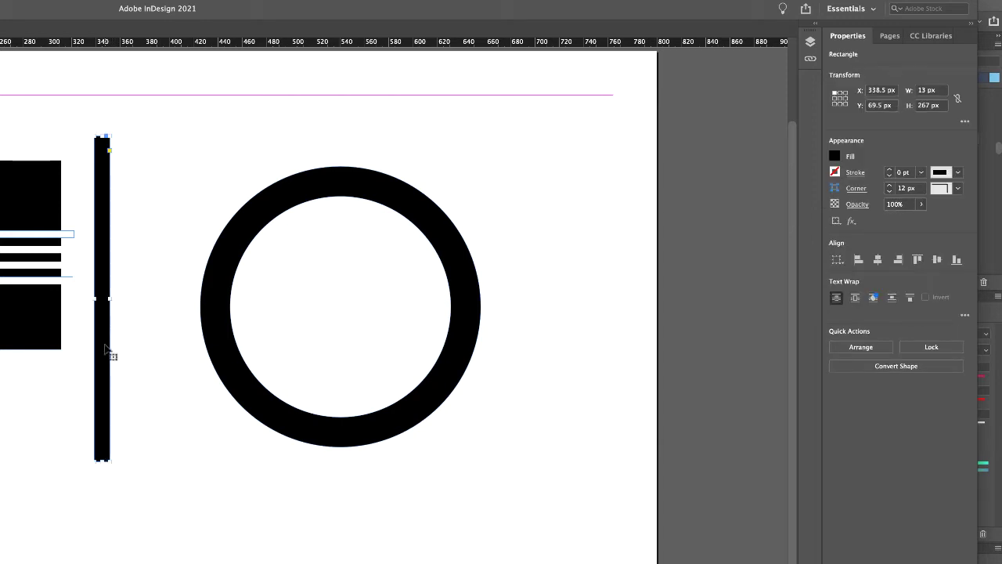
pyautogui.moveTo(103, 350); pyautogui.dragTo(343, 362)
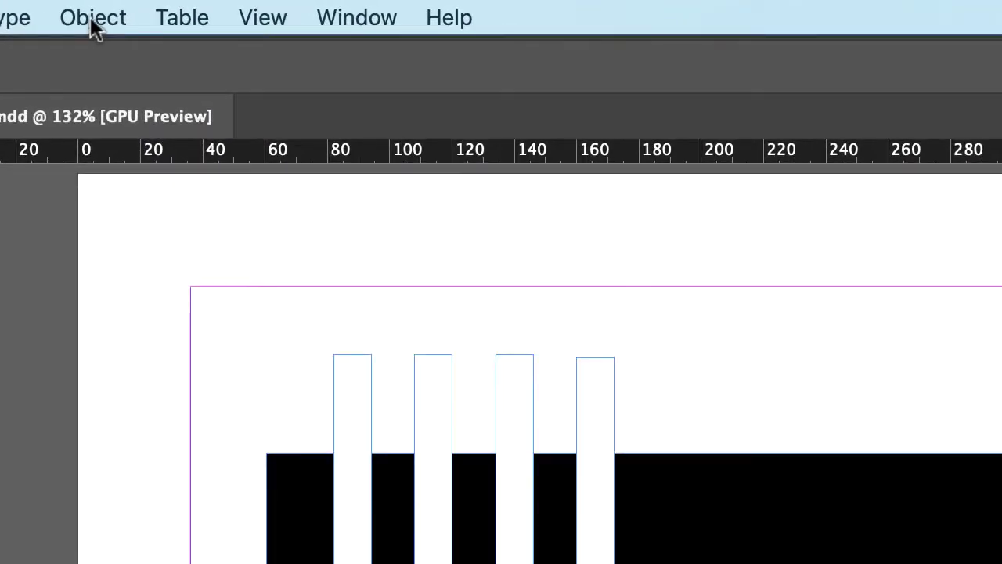
# - Bring the tall bar to the front using Object > Arrange > Bring to Front
pyautogui.click(91, 22)
pyautogui.moveTo(114, 122)
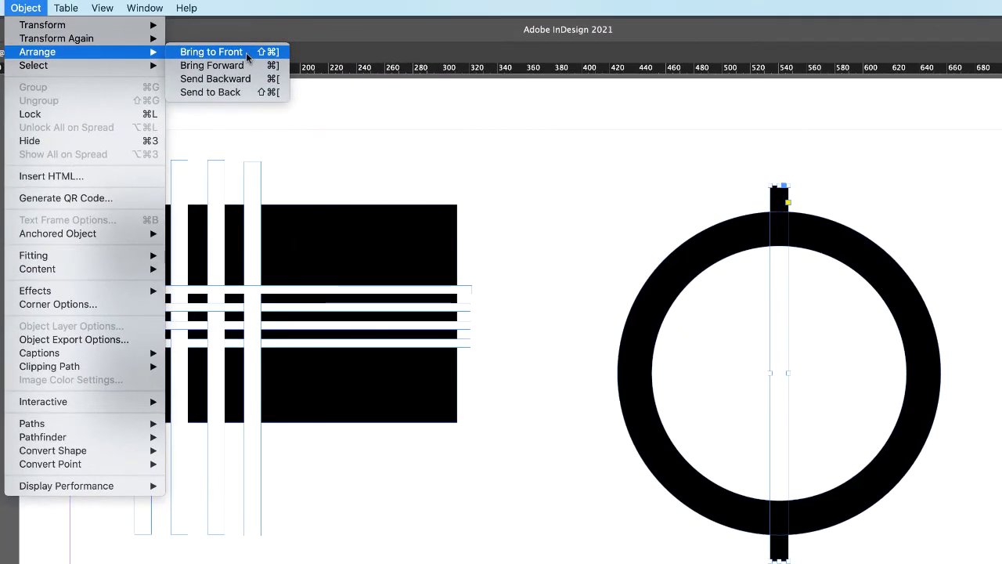
pyautogui.click(245, 52)
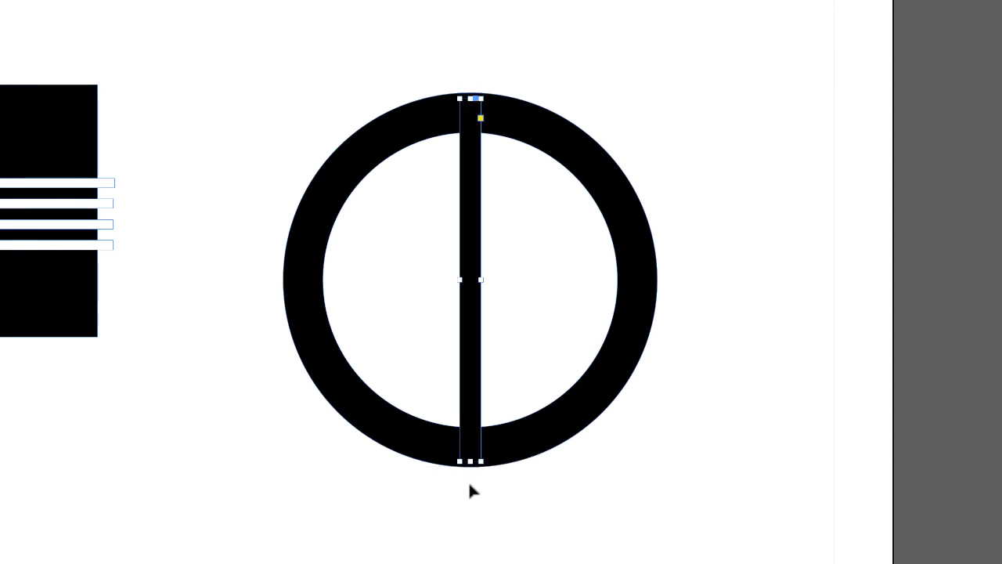
# - Deselect the bar and pick the Pen Tool for drawing the triangle
pyautogui.click(586, 504)
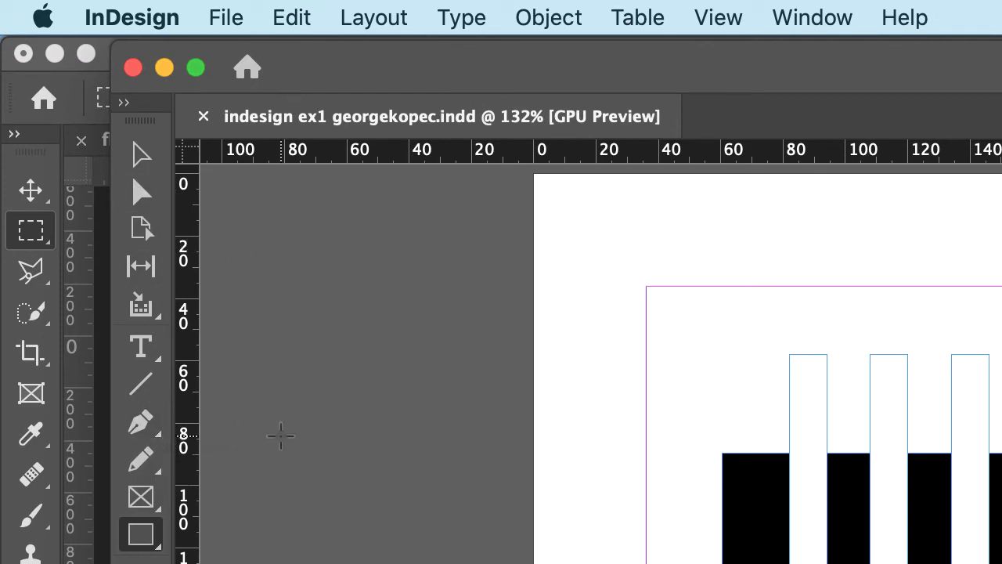
pyautogui.click(147, 432)
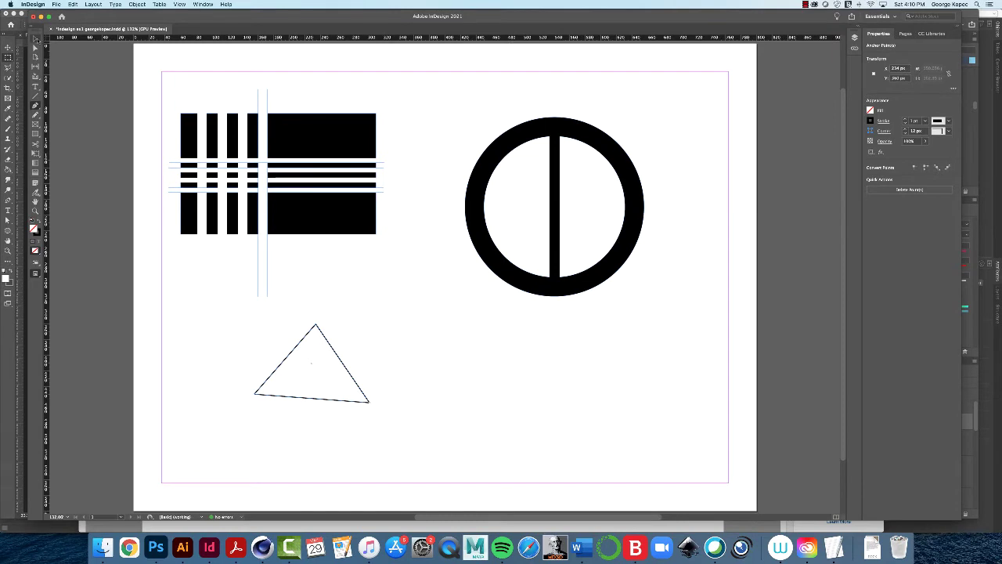
# - Give the triangle a [Black] fill and a 0 pt stroke weight, then deselect it
pyautogui.click(35, 38)
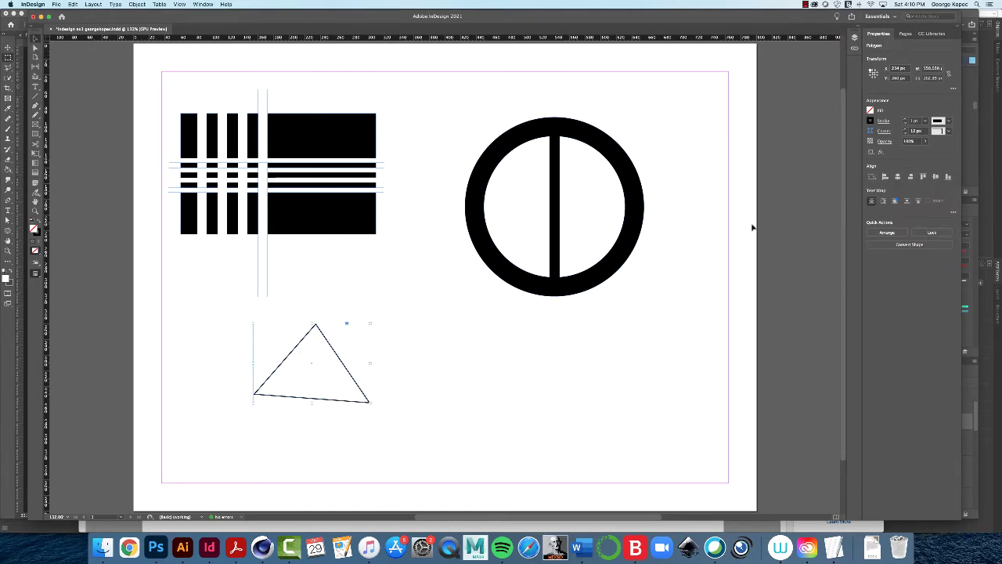
pyautogui.click(870, 111)
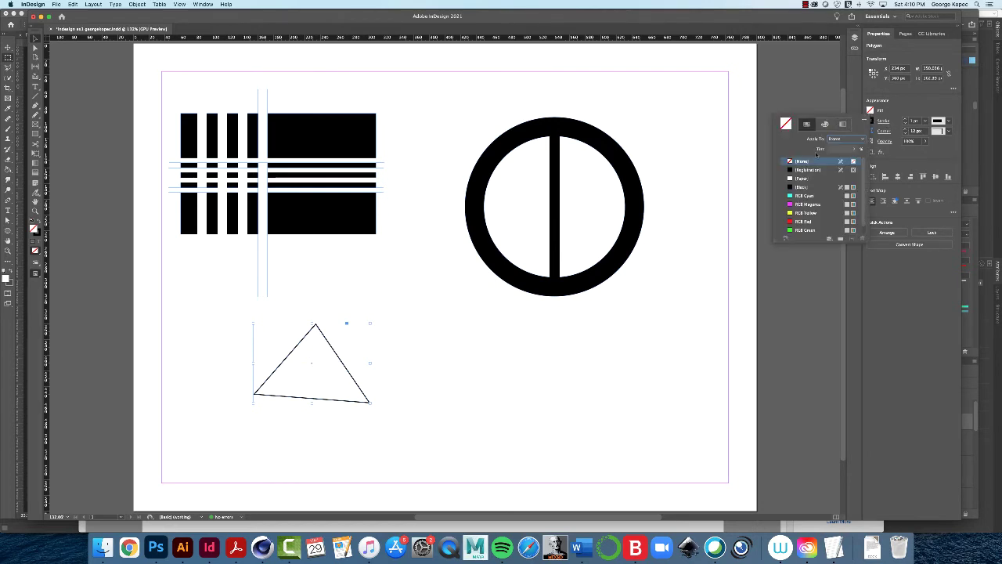
pyautogui.click(791, 188)
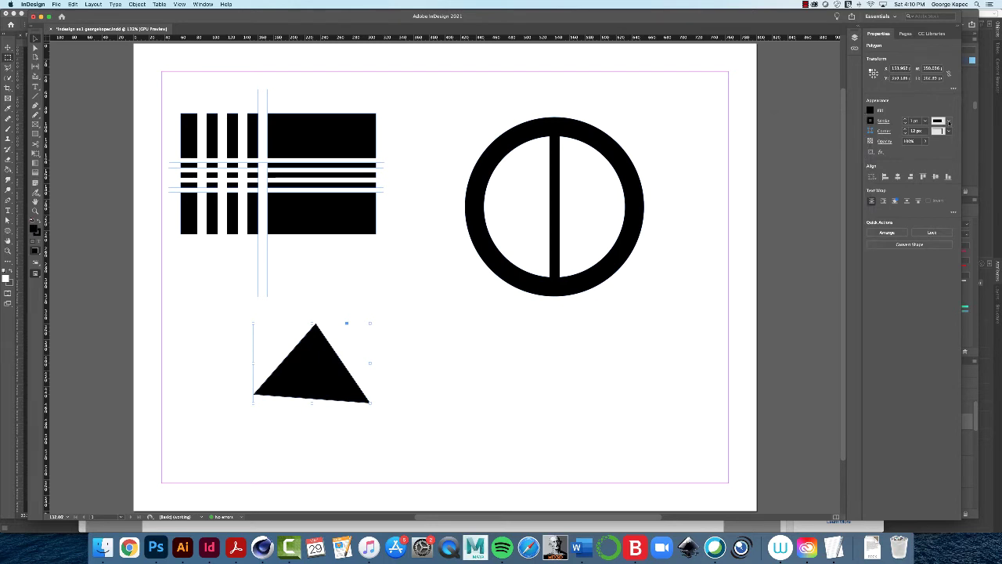
pyautogui.click(949, 121)
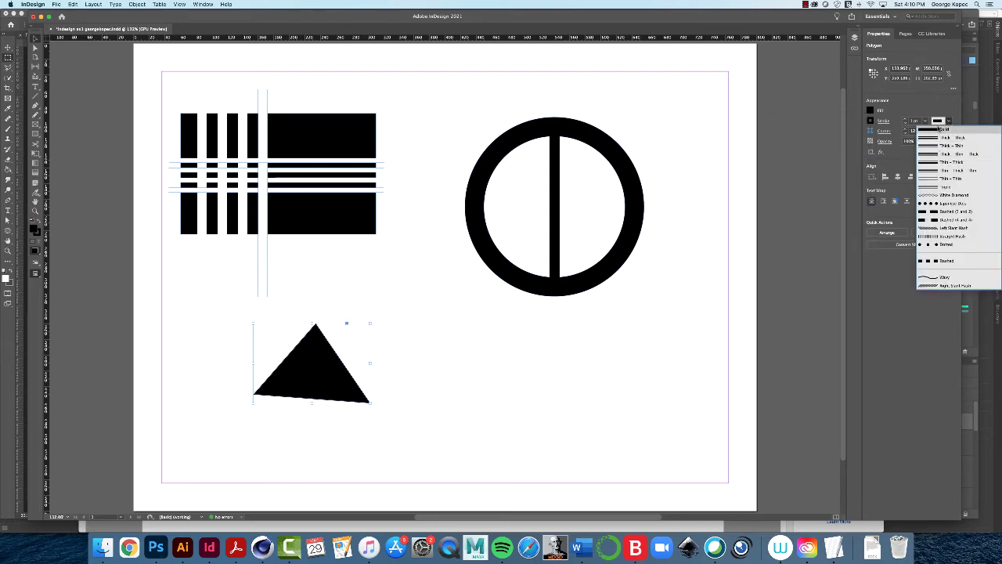
pyautogui.click(926, 122)
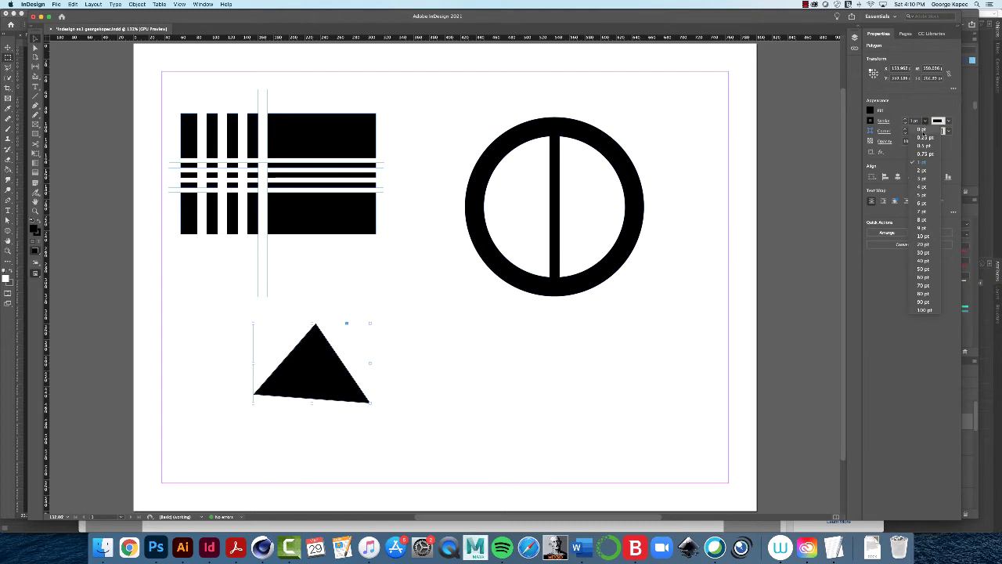
pyautogui.click(921, 130)
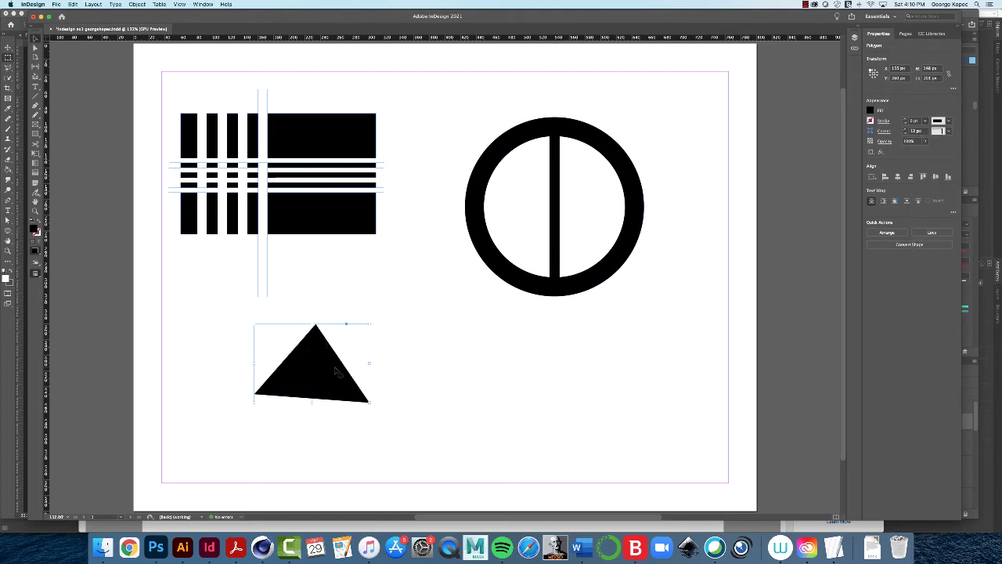
pyautogui.click(404, 392)
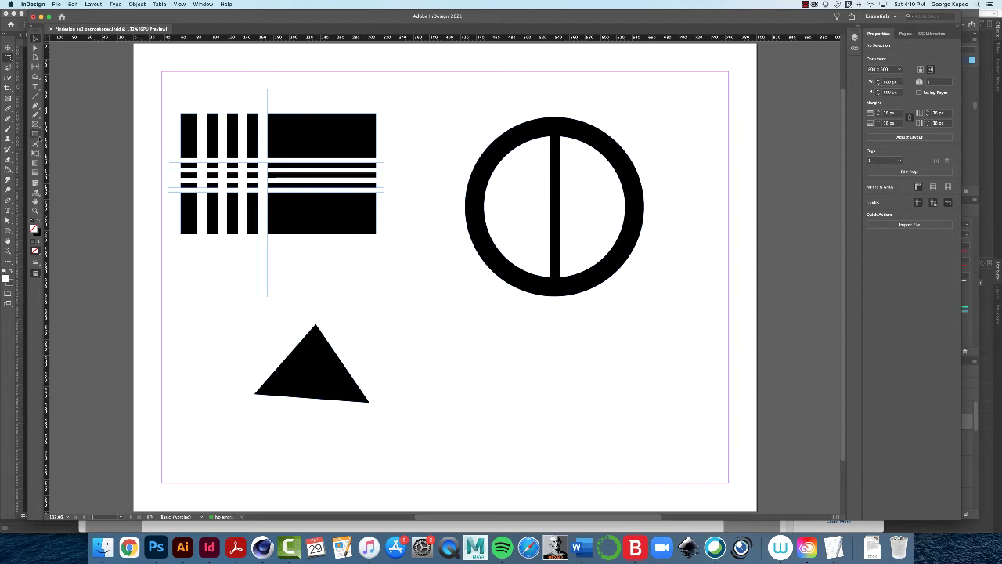
pyautogui.moveTo(34, 133); pyautogui.dragTo(66, 148)
pyautogui.moveTo(40, 139); pyautogui.dragTo(61, 143)
pyautogui.moveTo(431, 337)
pyautogui.mouseDown()
pyautogui.moveTo(512, 437)
pyautogui.moveTo(628, 436)
pyautogui.mouseUp()
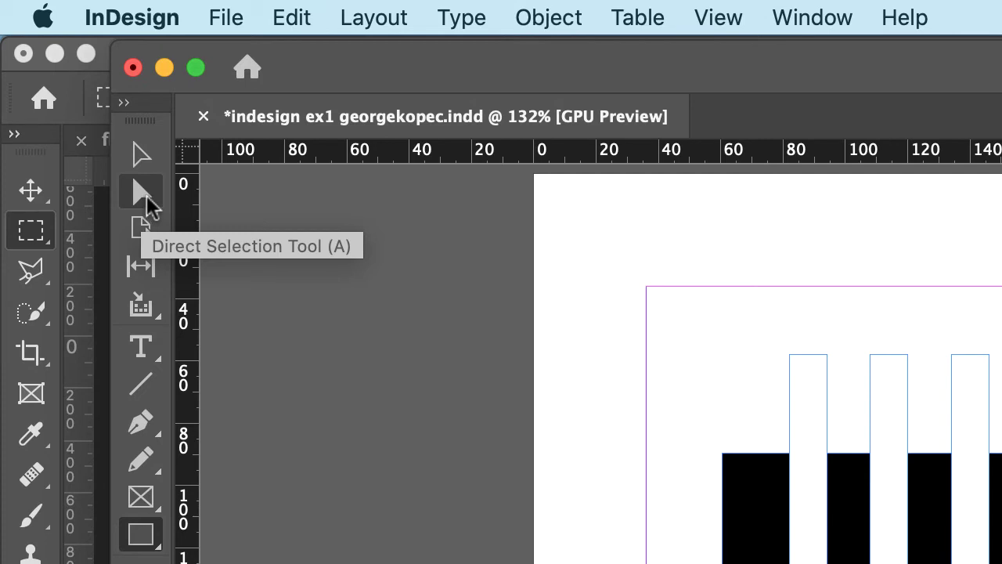
# - Drag the rectangle's top-right and top-left anchor points inward with Direct Selection to form a trapezoid
pyautogui.click(145, 192)
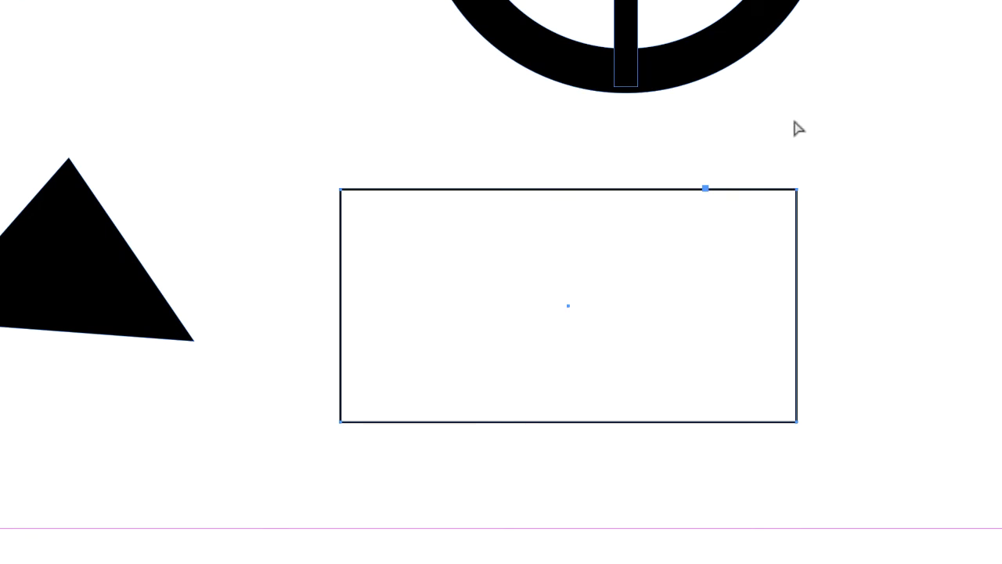
pyautogui.click(349, 84)
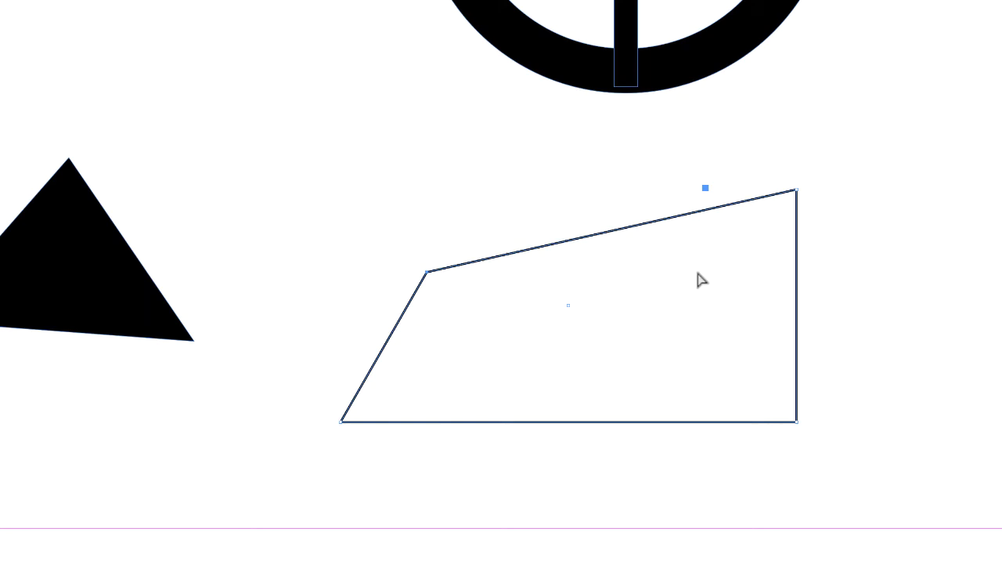
pyautogui.moveTo(797, 190); pyautogui.dragTo(692, 265)
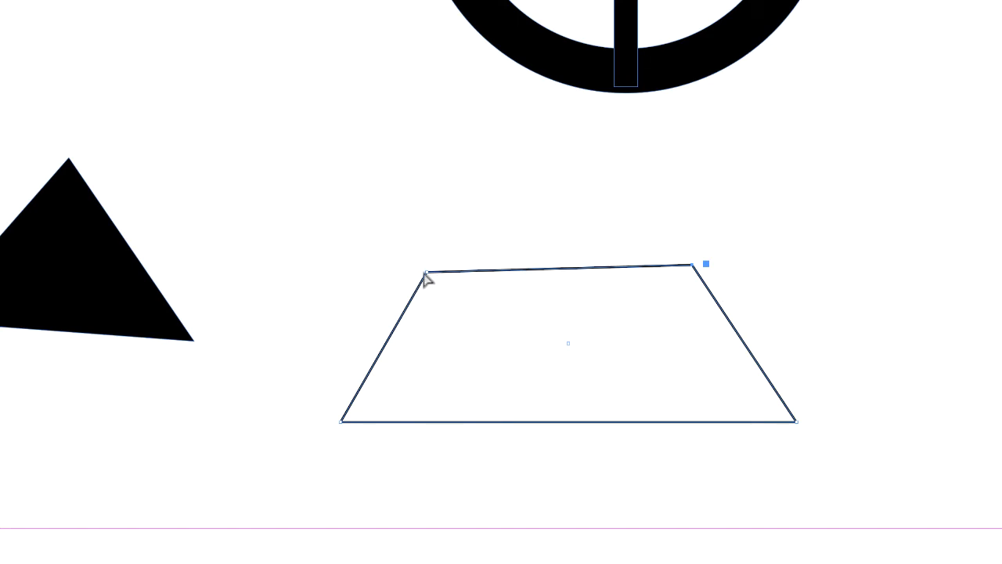
pyautogui.moveTo(427, 272)
pyautogui.mouseDown()
pyautogui.moveTo(363, 266)
pyautogui.moveTo(427, 273)
pyautogui.mouseUp()
pyautogui.moveTo(692, 266); pyautogui.dragTo(680, 236)
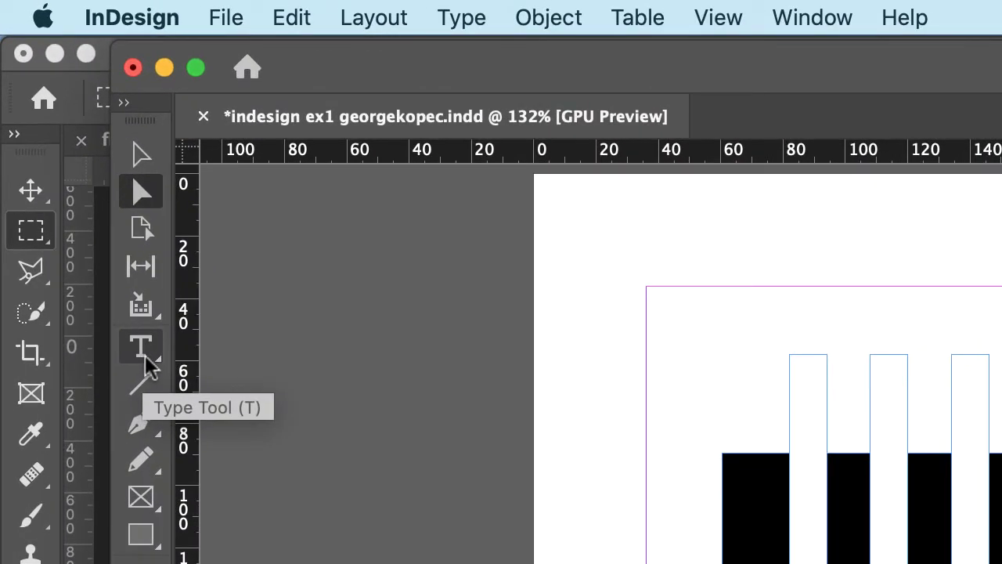
# - Draw an empty text frame at the page's lower-left margin, below the triangle
pyautogui.click(145, 356)
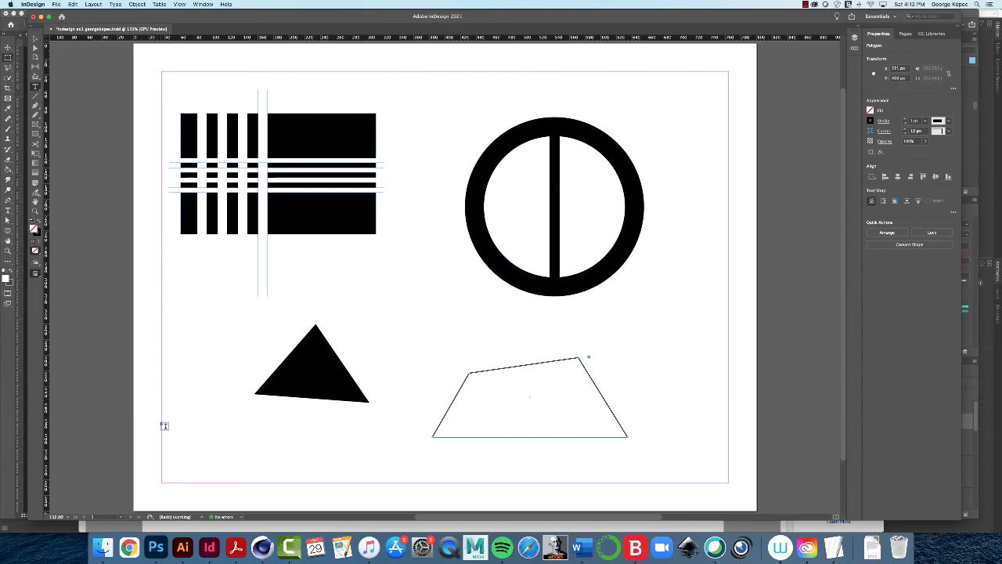
pyautogui.moveTo(164, 424); pyautogui.dragTo(366, 479)
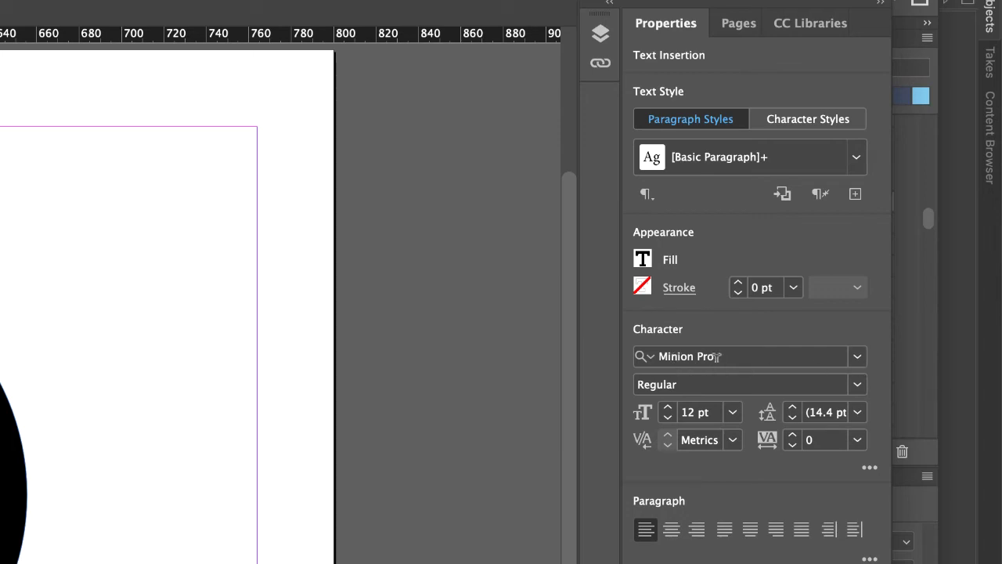
# - Set the type to Abadi MT Condensed Extra Bold at 30 pt
pyautogui.click(859, 357)
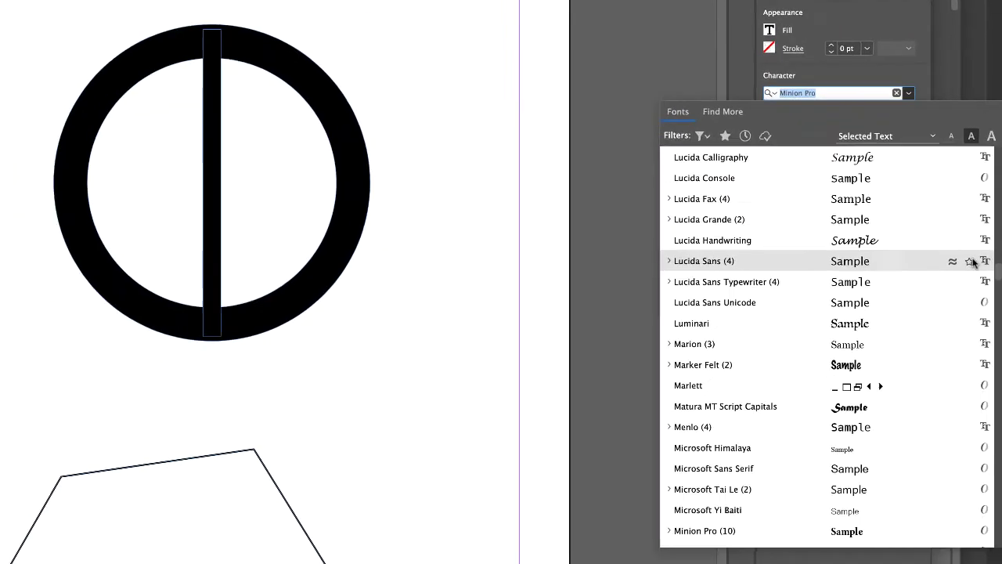
pyautogui.moveTo(998, 243); pyautogui.dragTo(992, 125)
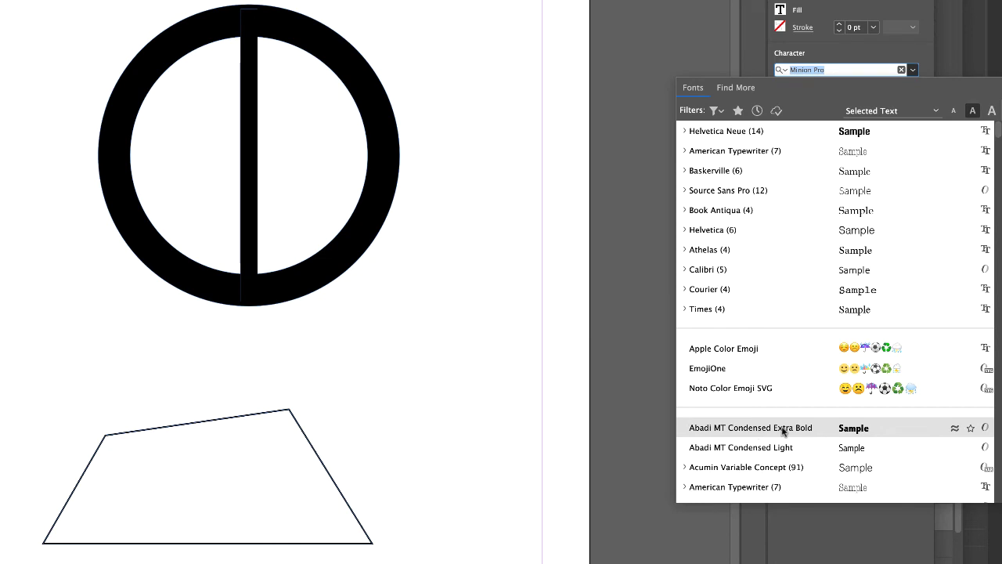
pyautogui.click(866, 432)
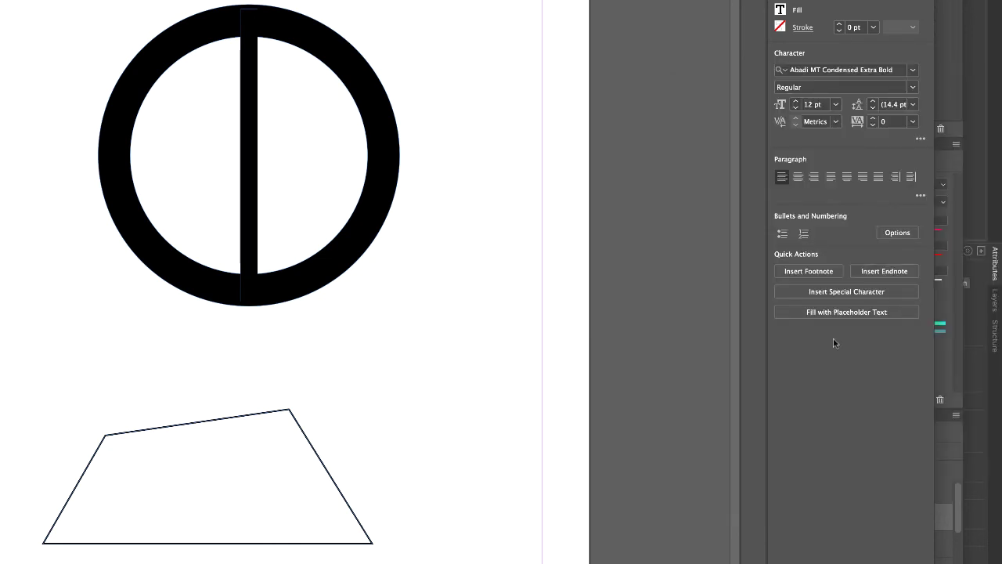
pyautogui.click(836, 104)
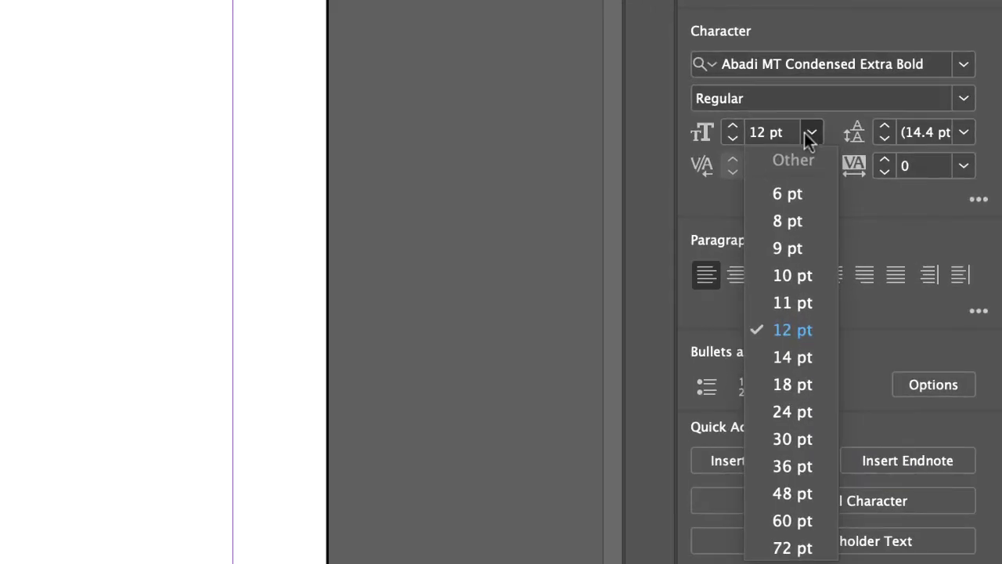
pyautogui.click(820, 134)
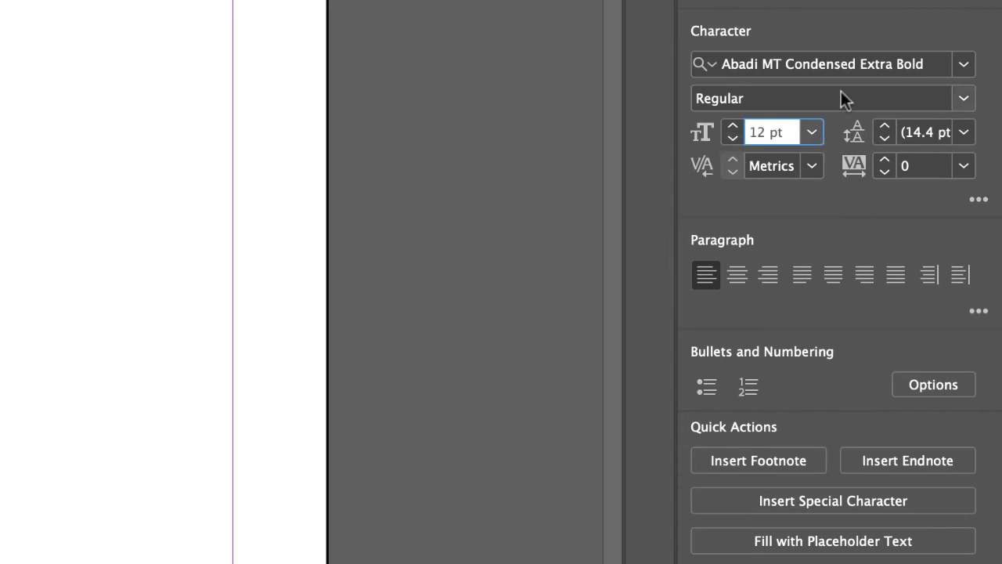
pyautogui.click(811, 132)
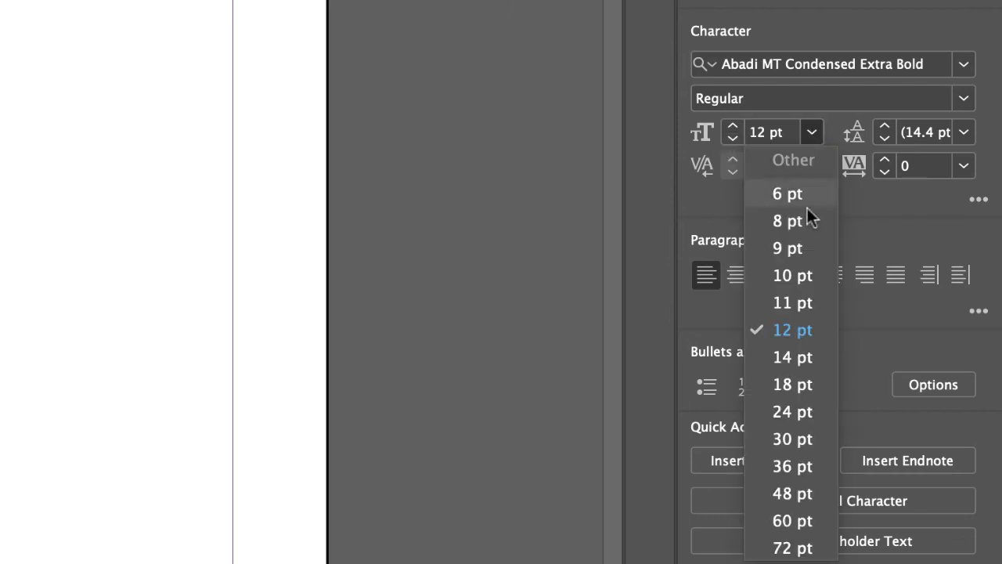
pyautogui.click(800, 438)
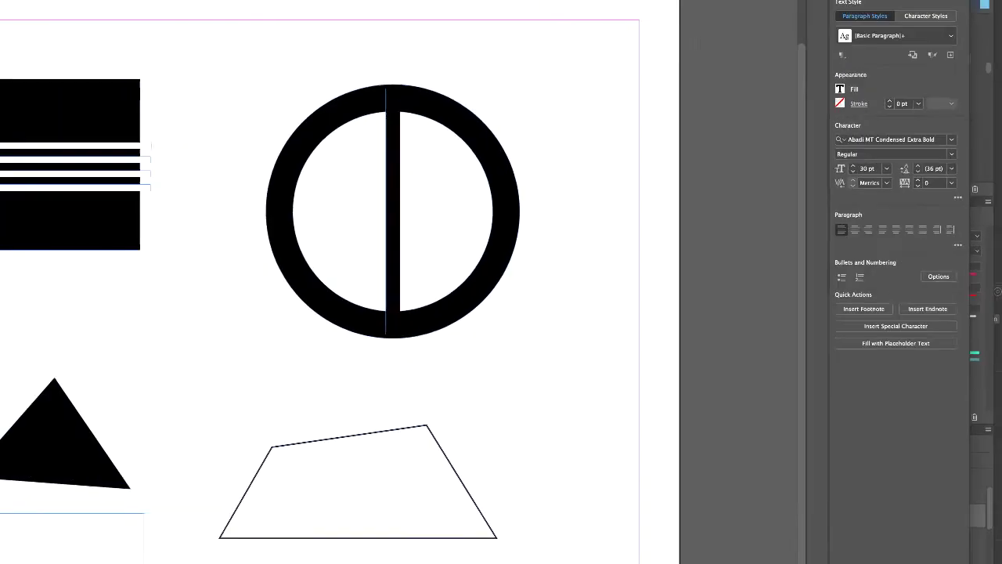
# - Type the author's full name into the text frame and save the document
pyautogui.write('rge')
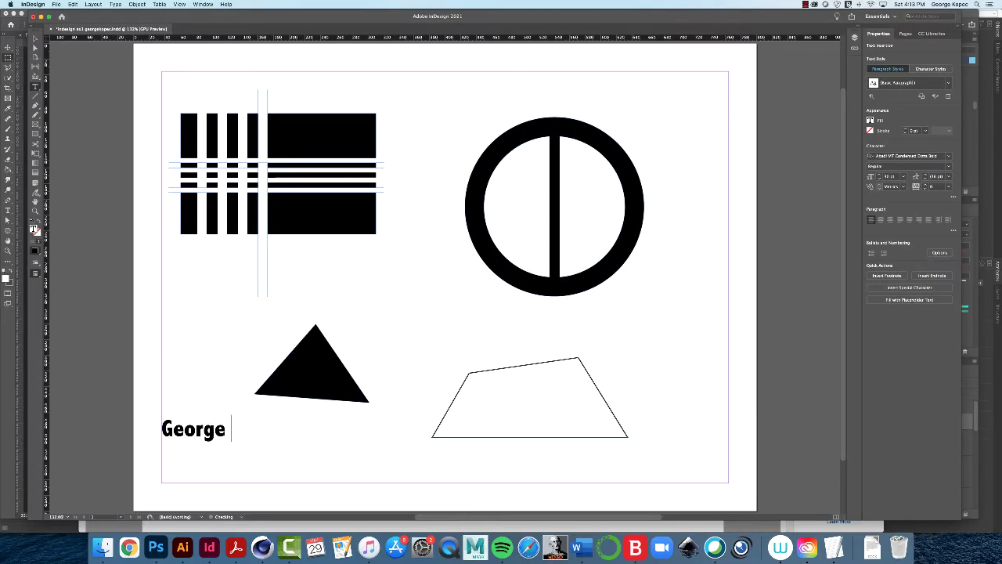
pyautogui.write(' Kopec')
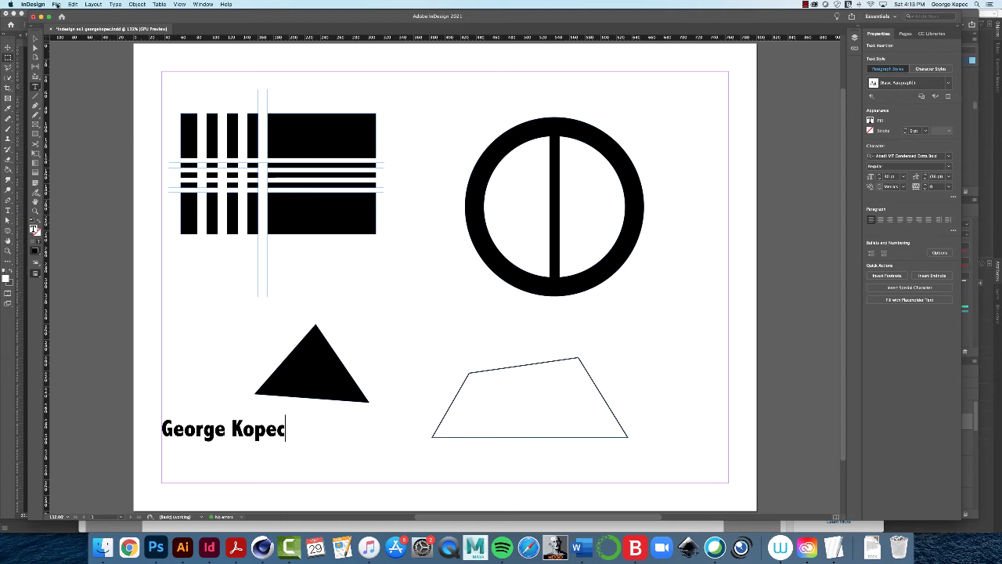
pyautogui.click(56, 5)
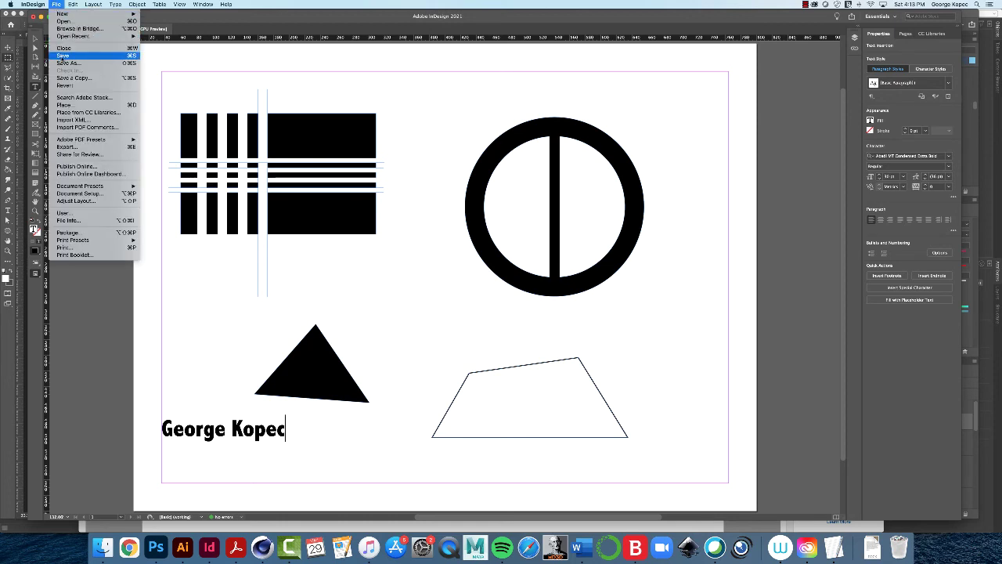
pyautogui.click(63, 55)
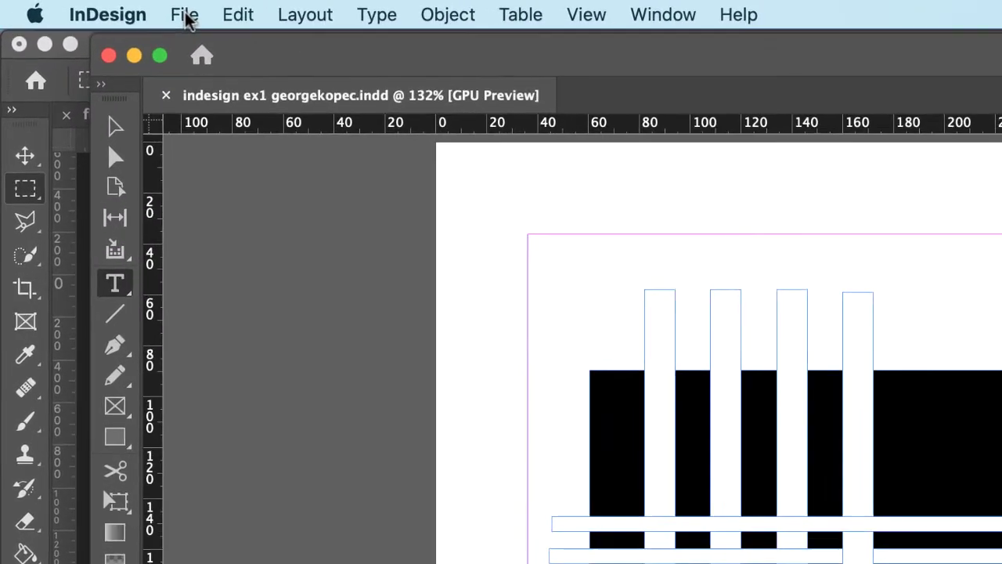
# - Export the page as Adobe PDF (Interactive) under the document's name
pyautogui.click(57, 5)
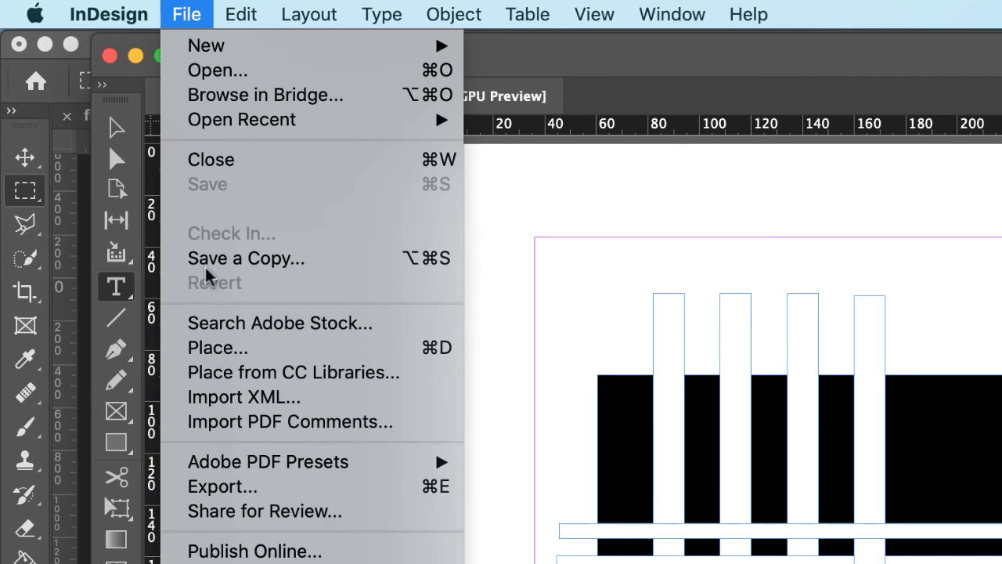
pyautogui.click(245, 491)
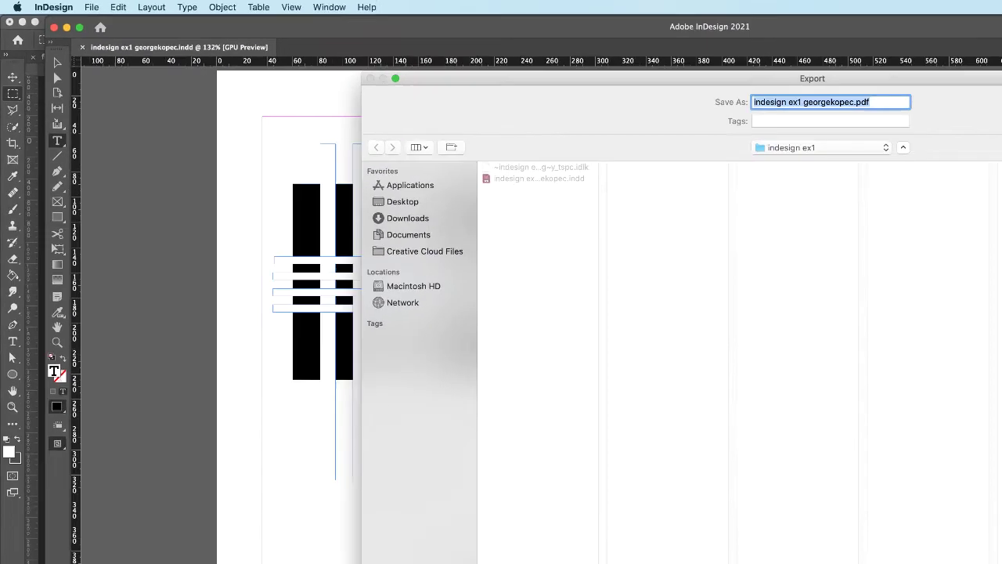
pyautogui.click(567, 378)
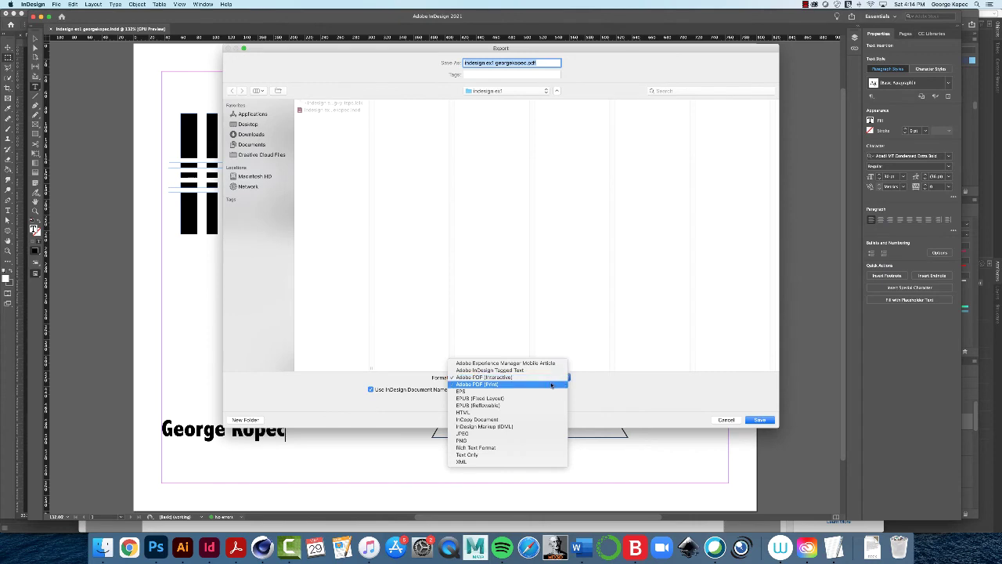
pyautogui.click(552, 384)
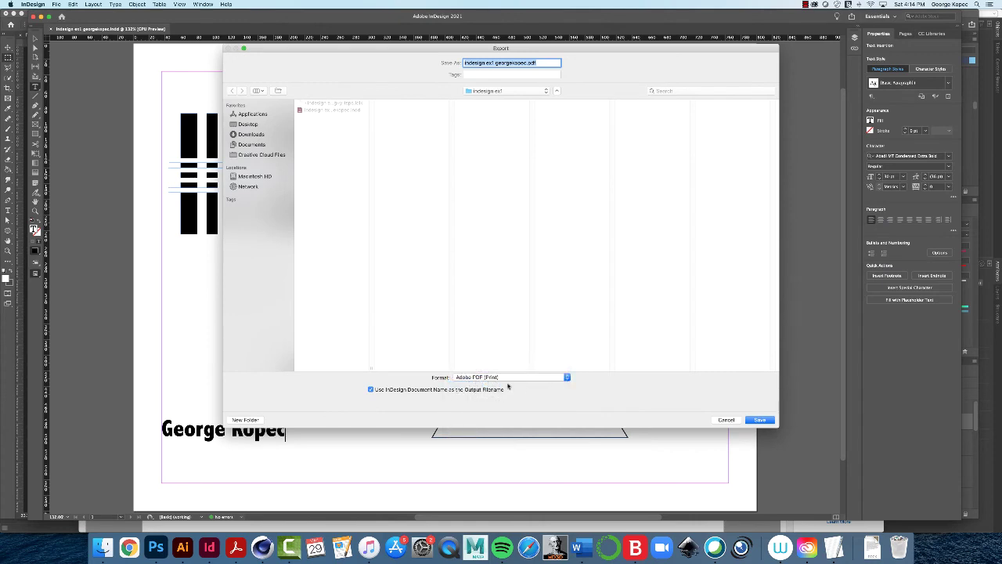
pyautogui.moveTo(775, 425); pyautogui.dragTo(609, 222)
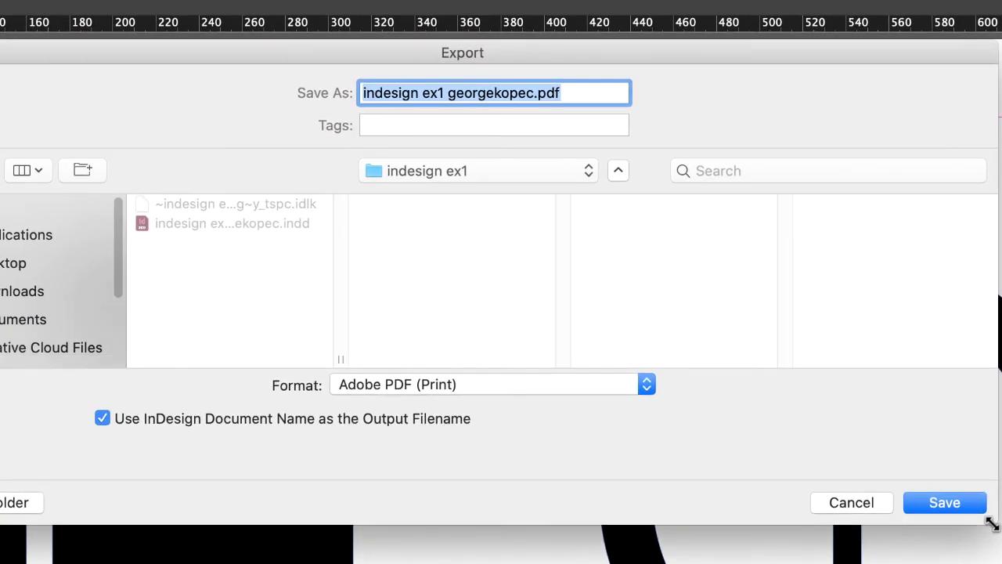
pyautogui.moveTo(991, 524); pyautogui.dragTo(993, 534)
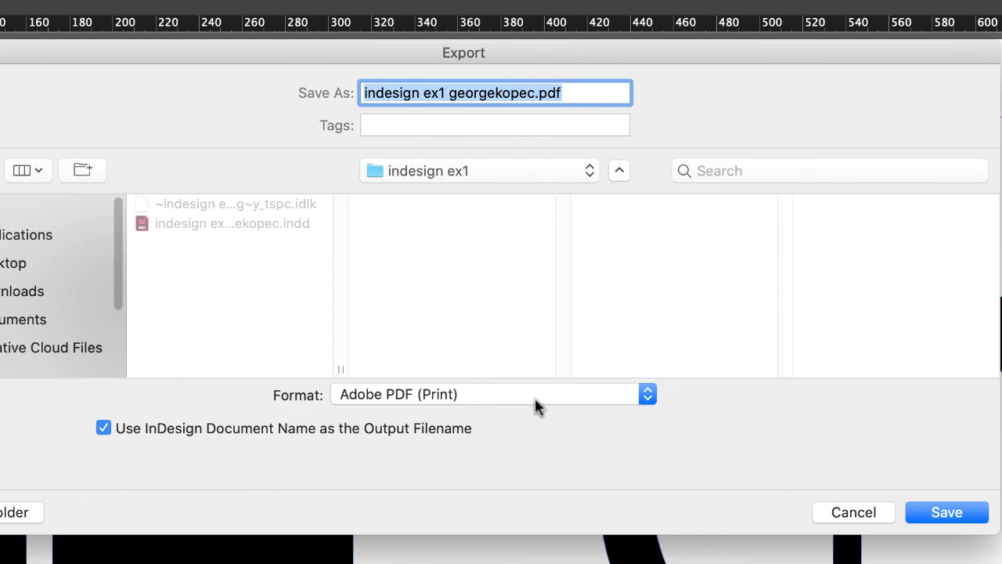
pyautogui.click(645, 399)
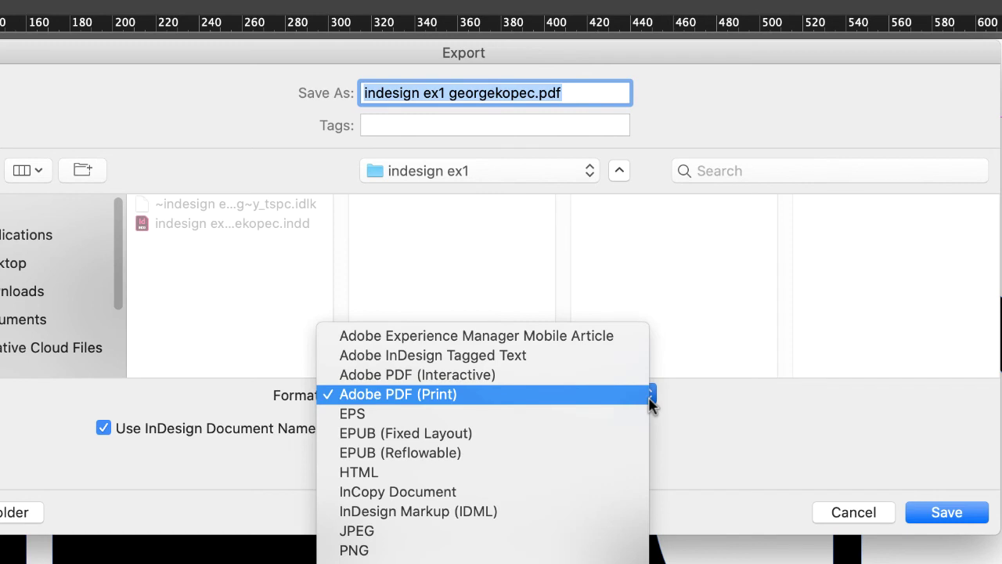
pyautogui.click(508, 380)
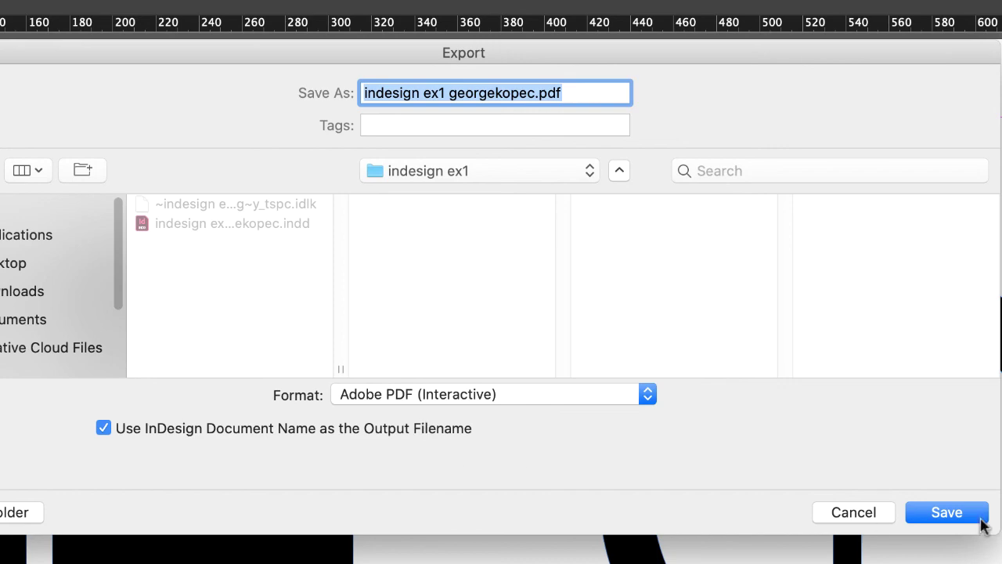
pyautogui.click(947, 514)
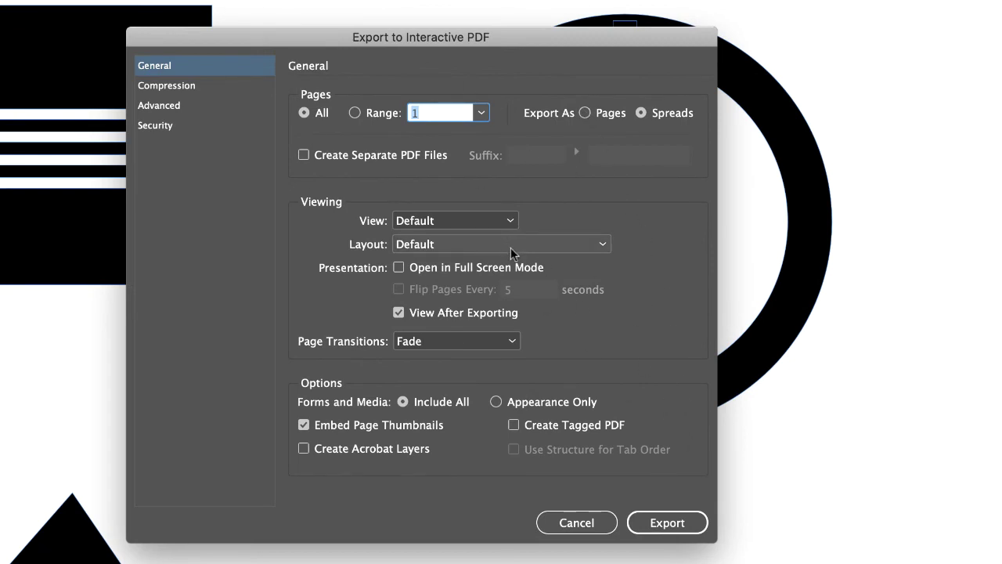
pyautogui.click(684, 523)
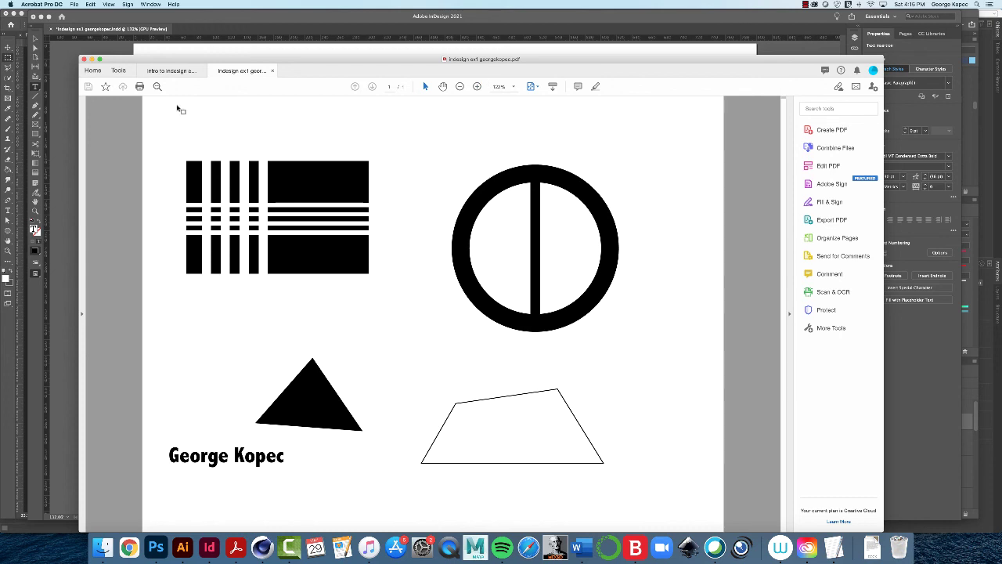
# - Check the required InDesign and PDF file names on instructions page 2, then return to the exported PDF
pyautogui.click(183, 75)
pyautogui.scroll(-5, 473, 273)
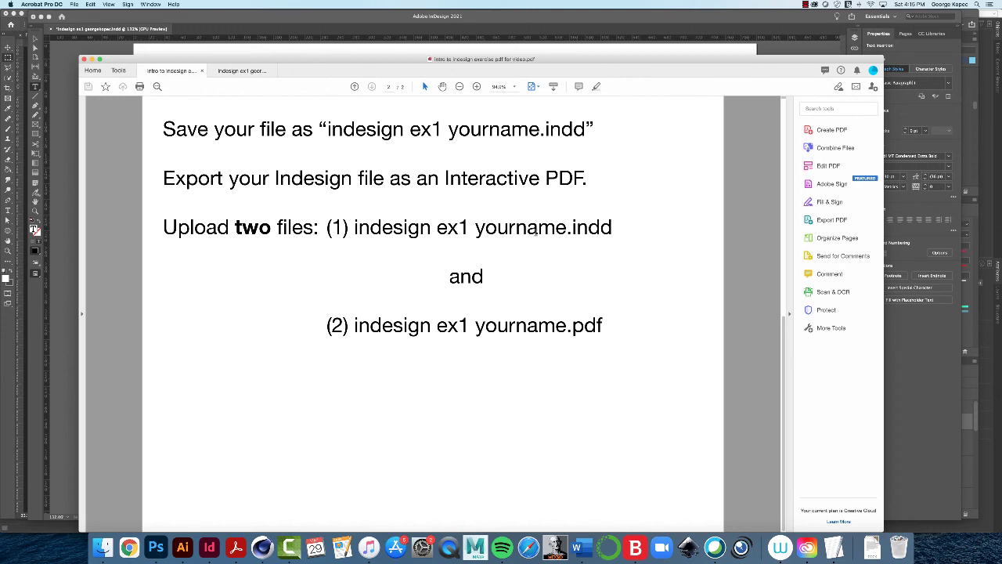
pyautogui.moveTo(353, 226); pyautogui.dragTo(613, 228)
pyautogui.moveTo(353, 325); pyautogui.dragTo(602, 326)
pyautogui.click(549, 301)
pyautogui.scroll(5, 383, 145)
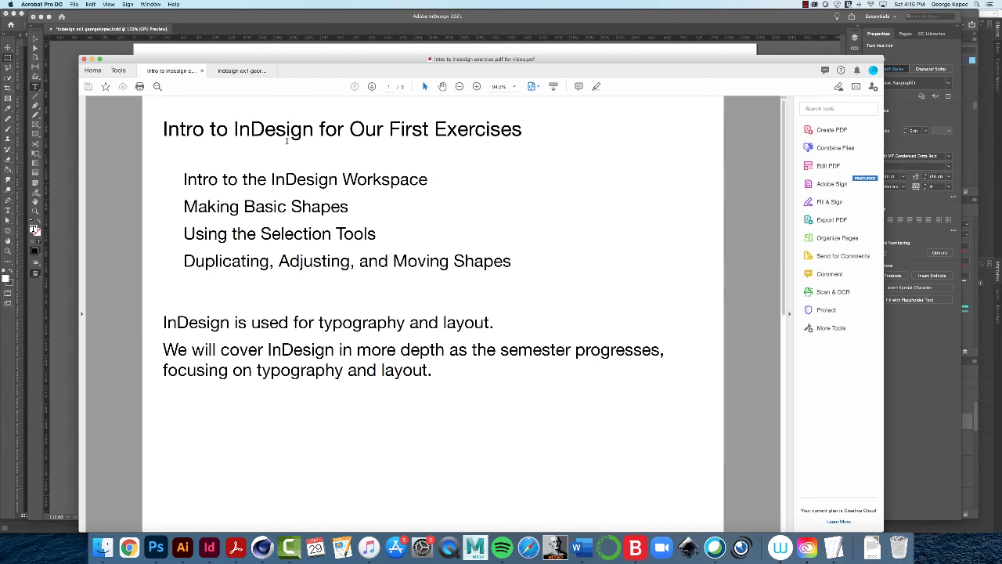
pyautogui.click(242, 71)
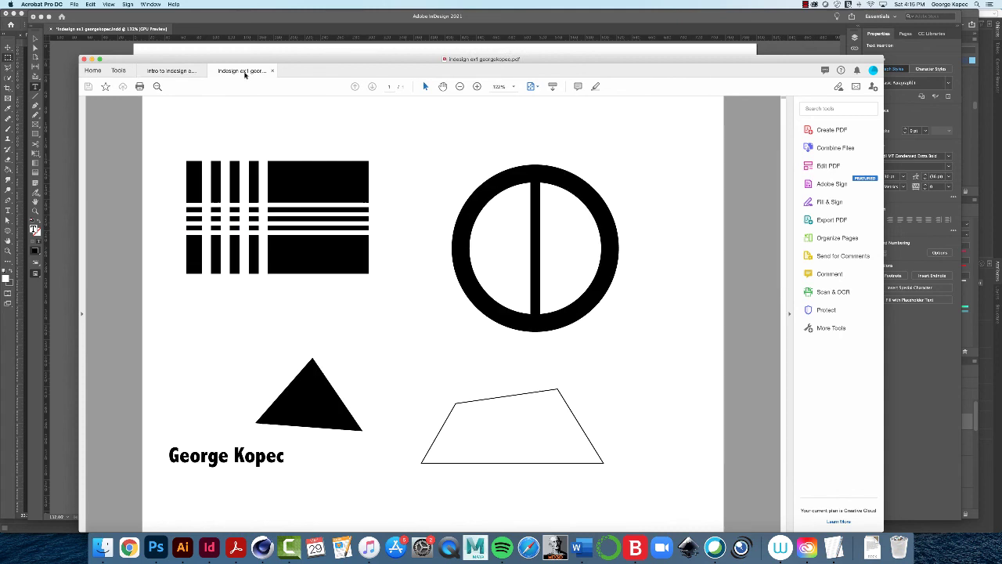